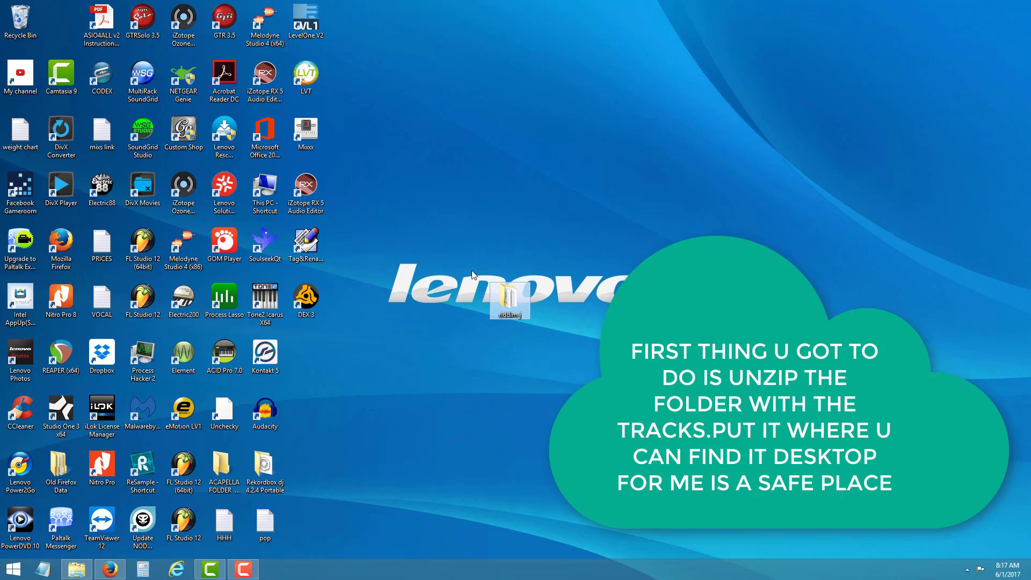
# - Open the riddim j folder on the desktop and read the mixing information in the BAMBO text file
pyautogui.doubleClick(511, 298)
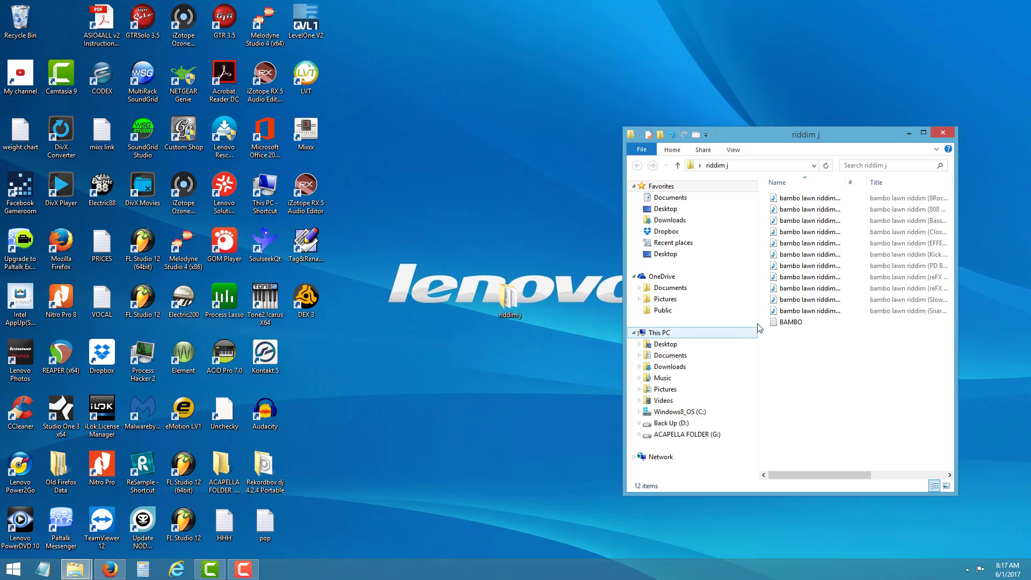
pyautogui.click(924, 134)
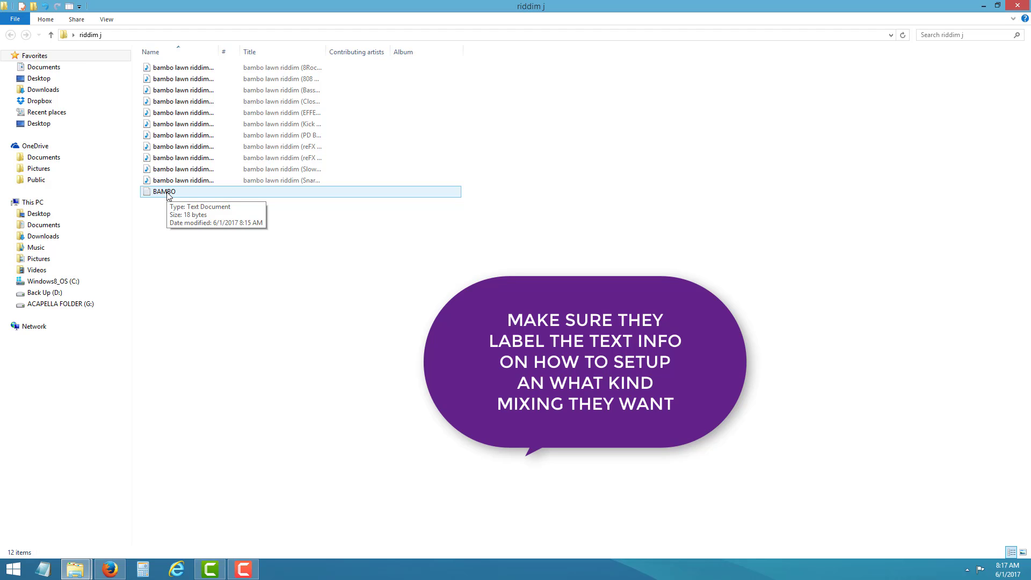
pyautogui.doubleClick(164, 192)
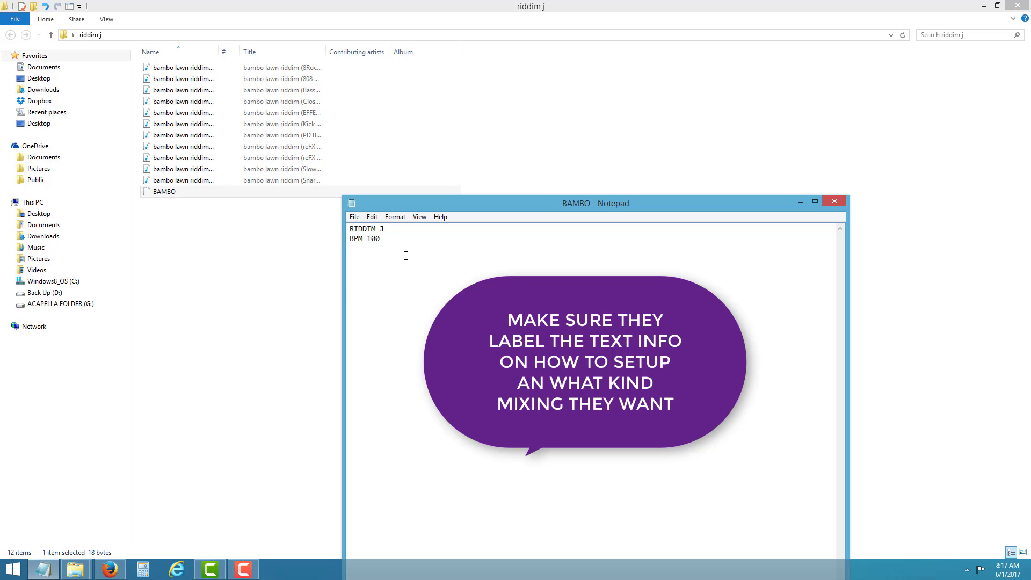
pyautogui.click(405, 256)
pyautogui.click(801, 205)
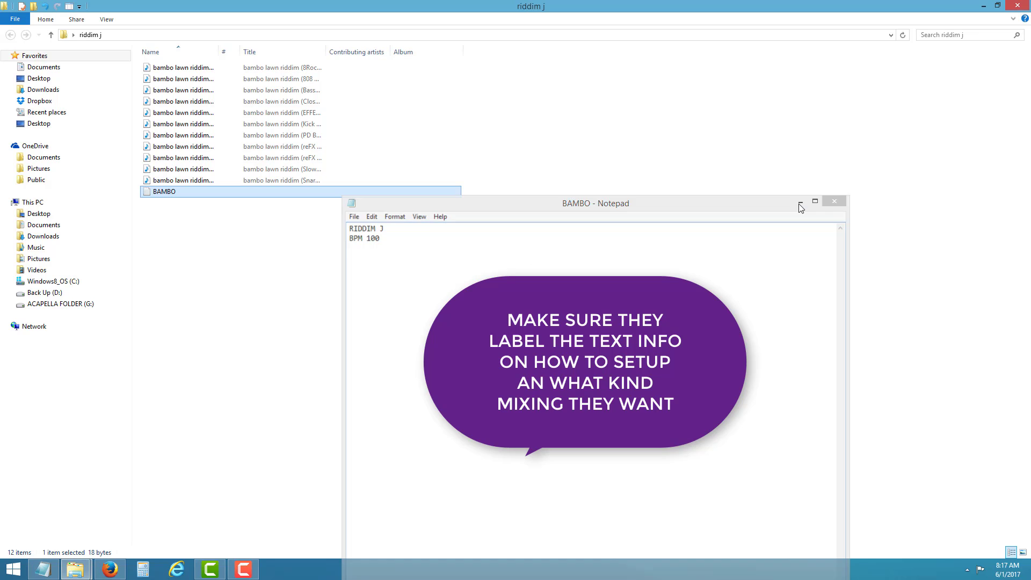
pyautogui.click(981, 7)
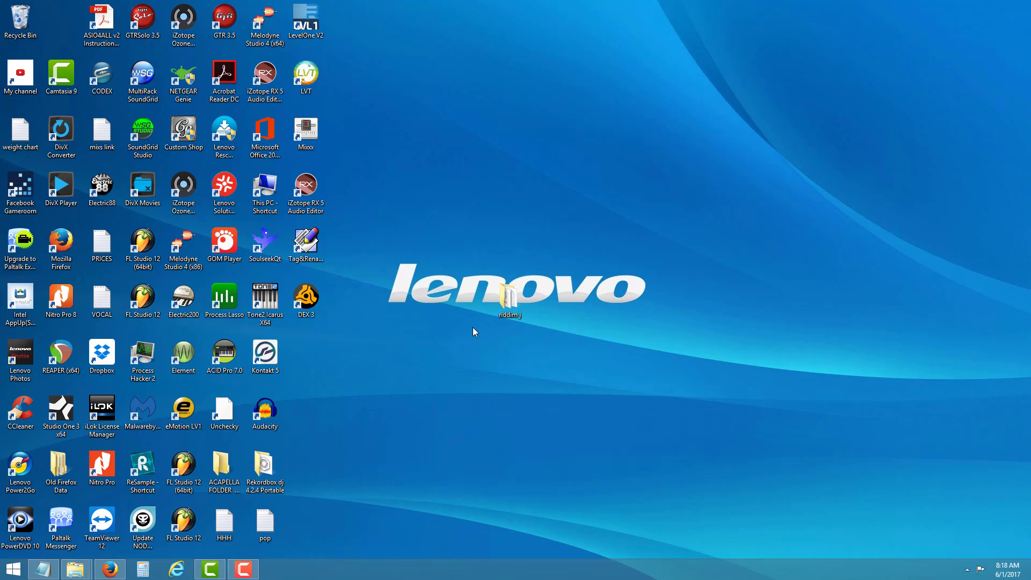
# - Launch Studio One and create a new song from the Empty Song style
pyautogui.doubleClick(52, 411)
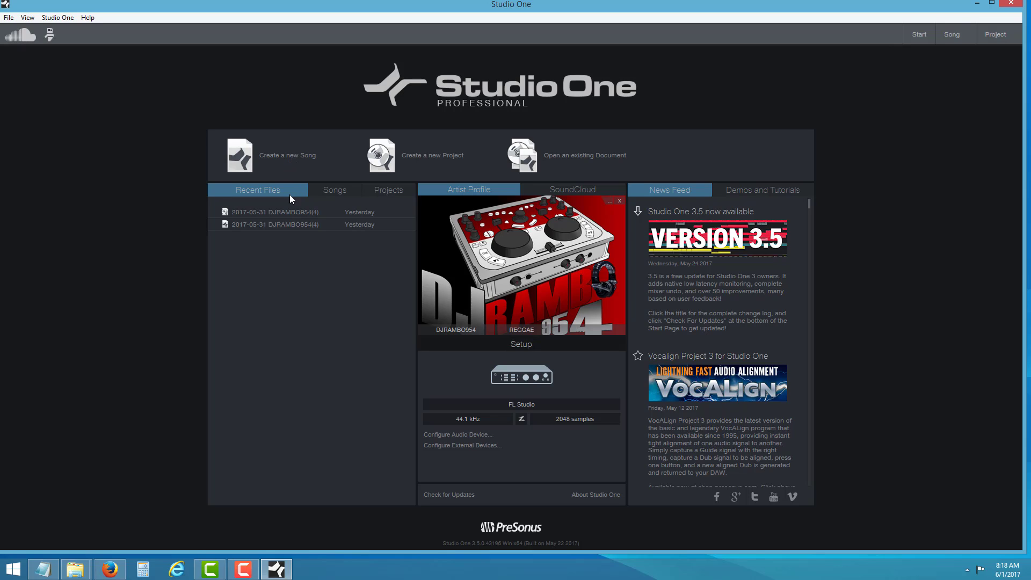
pyautogui.click(287, 155)
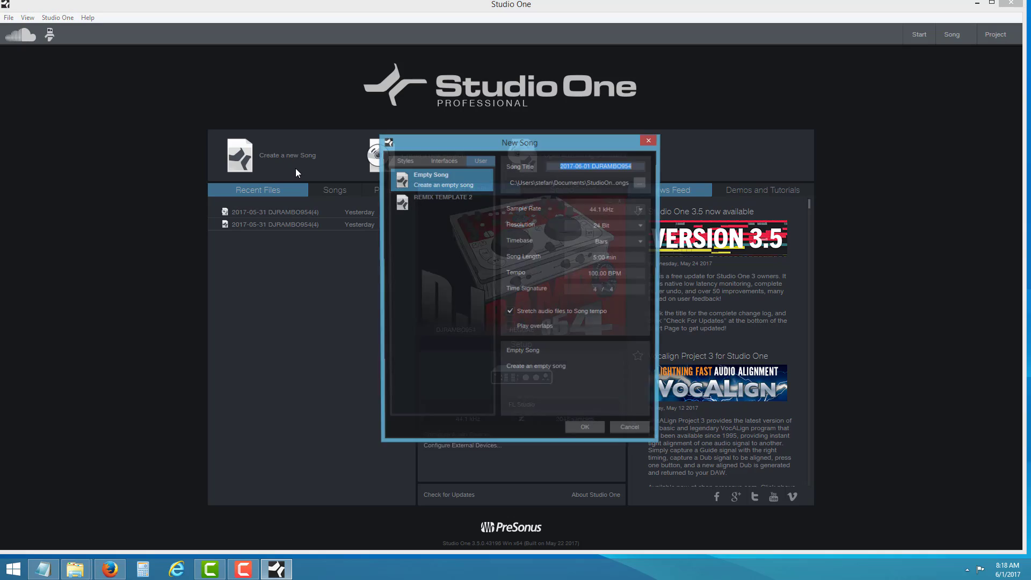
pyautogui.click(409, 162)
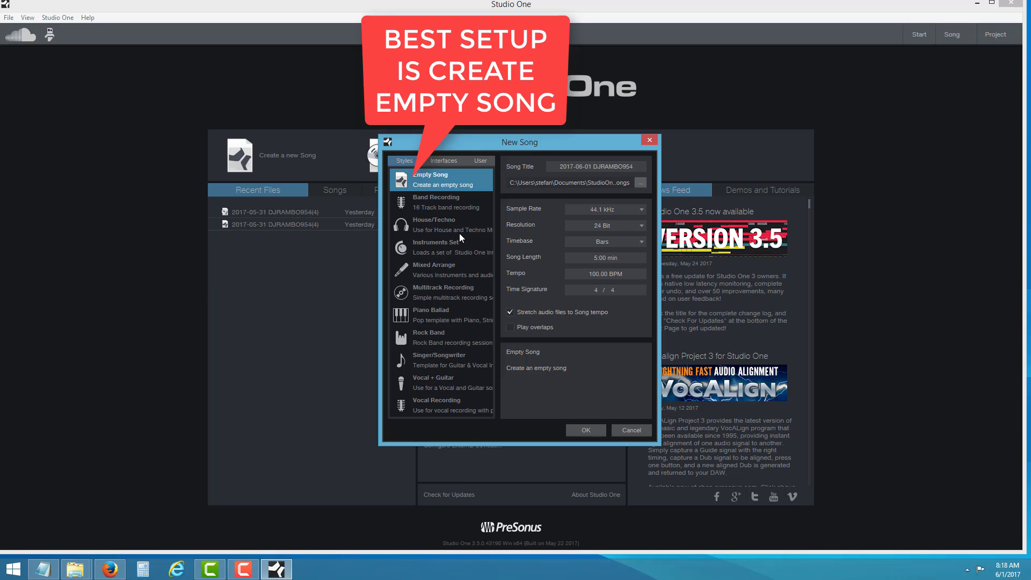
pyautogui.click(443, 162)
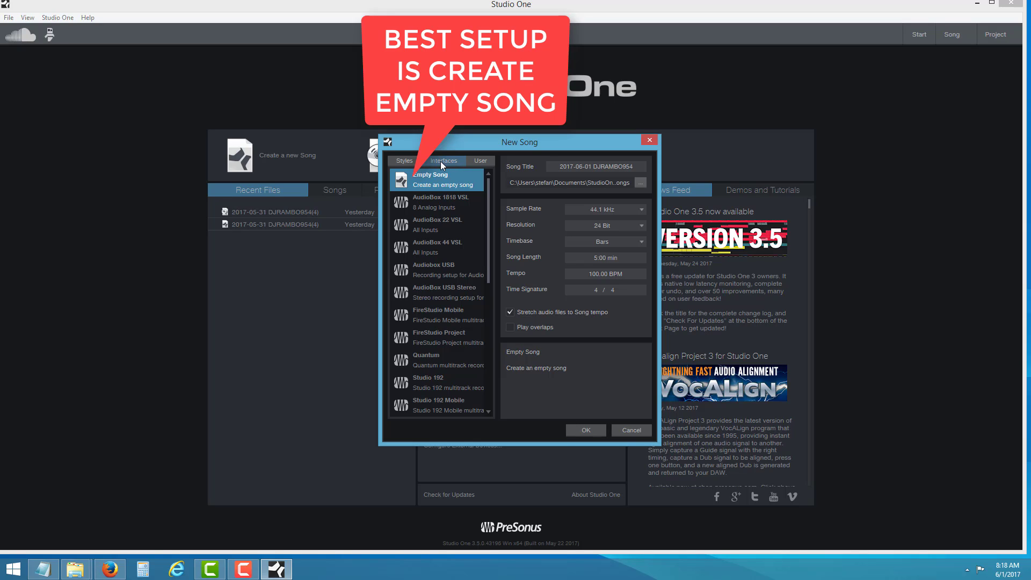
pyautogui.click(410, 162)
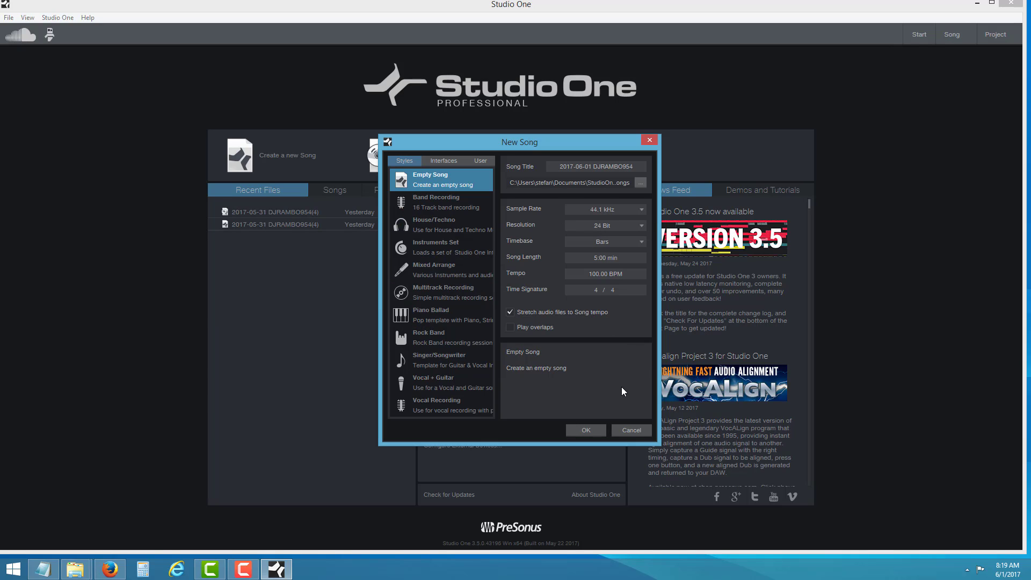
pyautogui.click(590, 429)
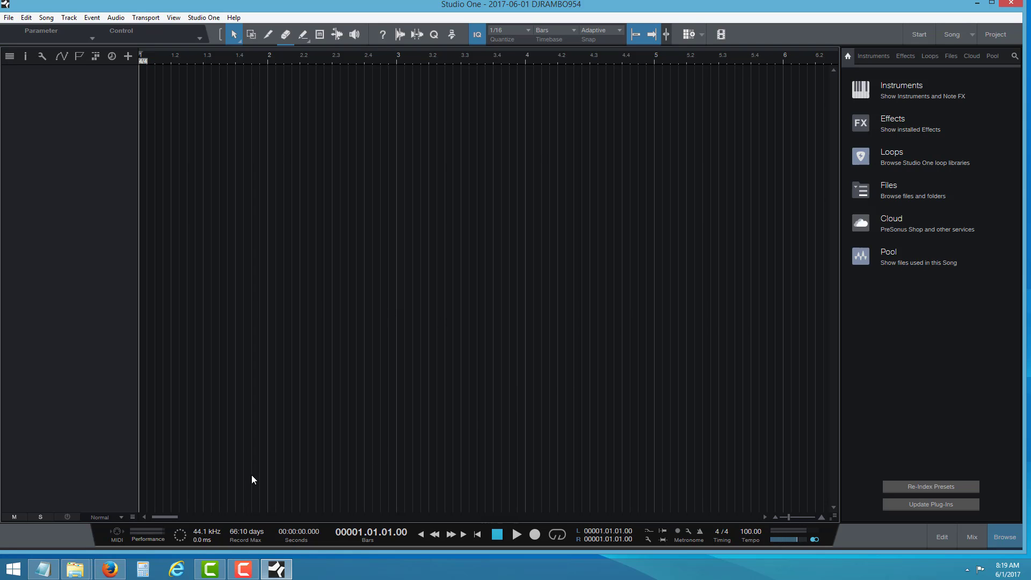
# - Import all the bambo lawn riddim audio files from the riddim j folder as separate tracks starting at bar 2, leaving out the text file
pyautogui.moveTo(75, 568)
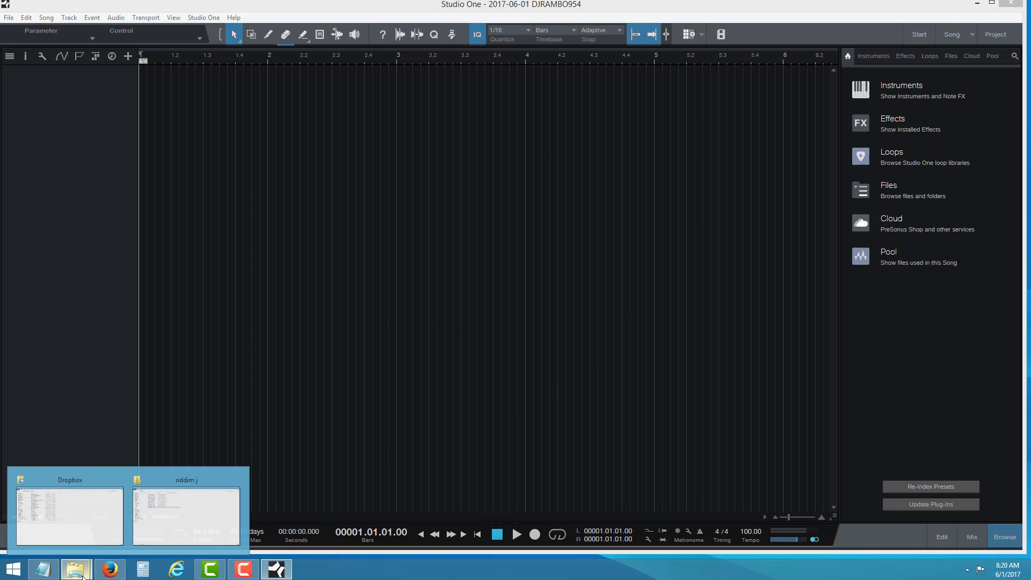
pyautogui.click(188, 524)
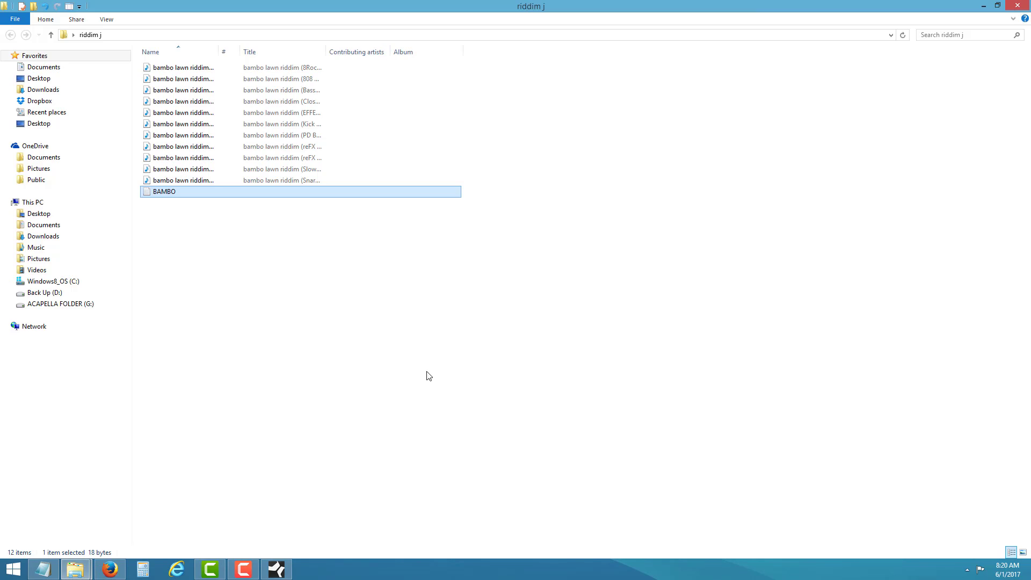
pyautogui.click(997, 6)
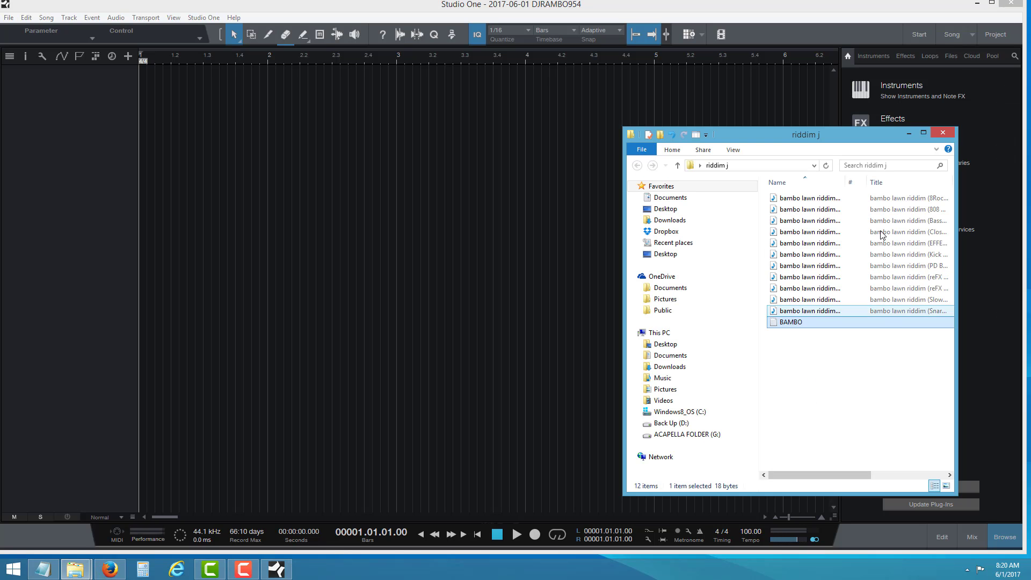
pyautogui.moveTo(814, 132); pyautogui.dragTo(814, 120)
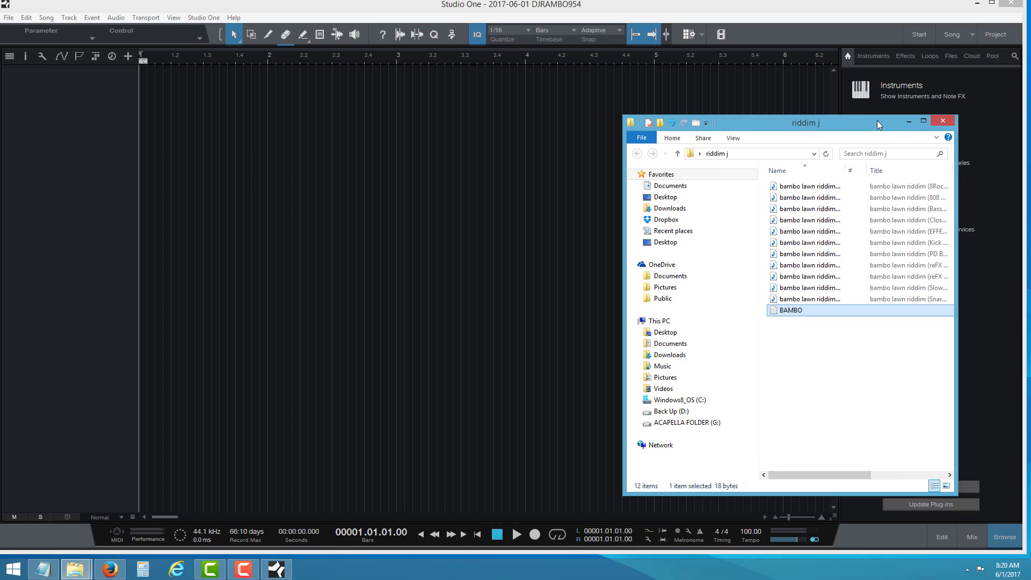
pyautogui.moveTo(907, 115); pyautogui.dragTo(925, 101)
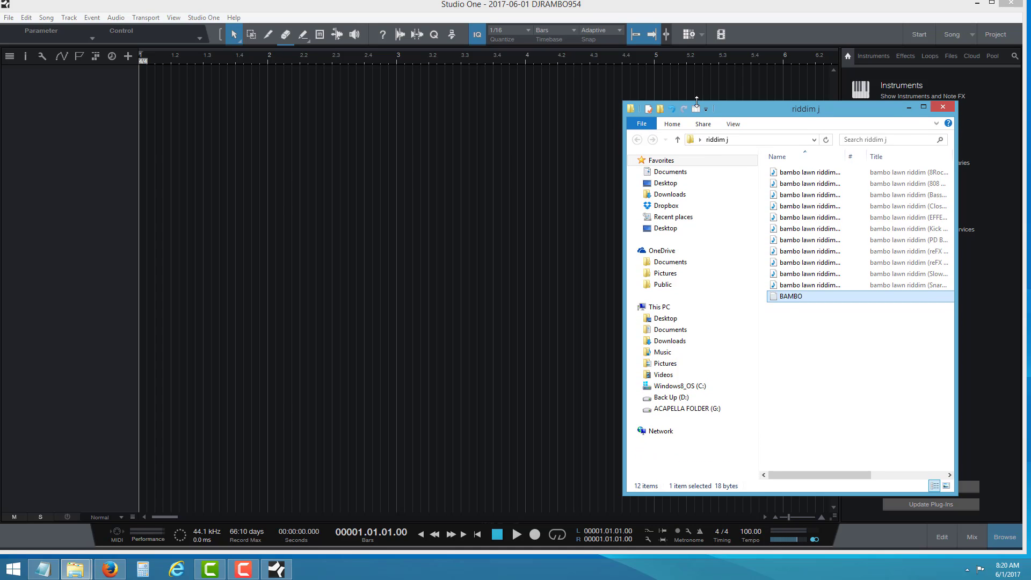
pyautogui.click(923, 107)
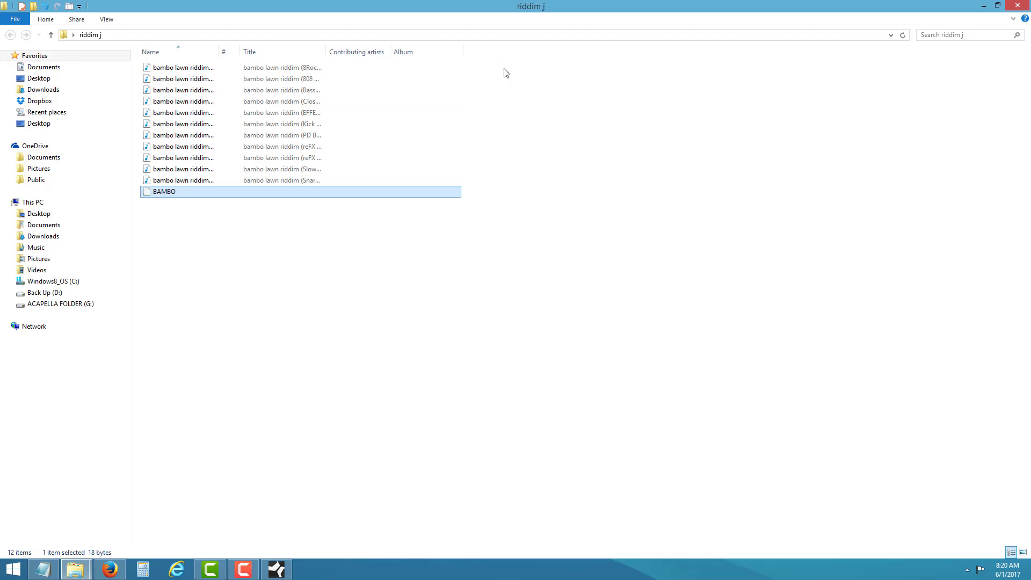
pyautogui.moveTo(521, 62); pyautogui.dragTo(363, 176)
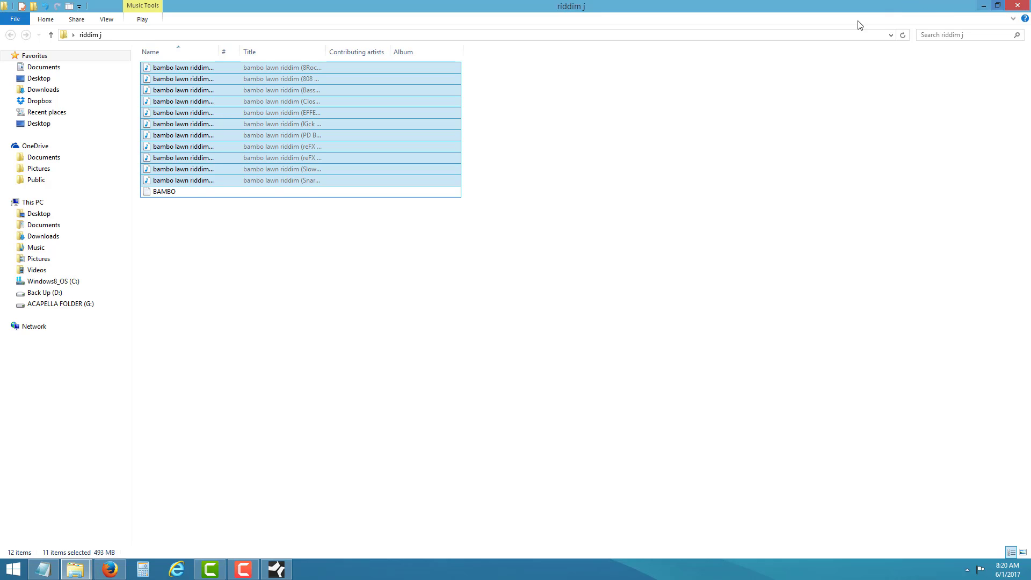
pyautogui.moveTo(531, 61); pyautogui.dragTo(288, 181)
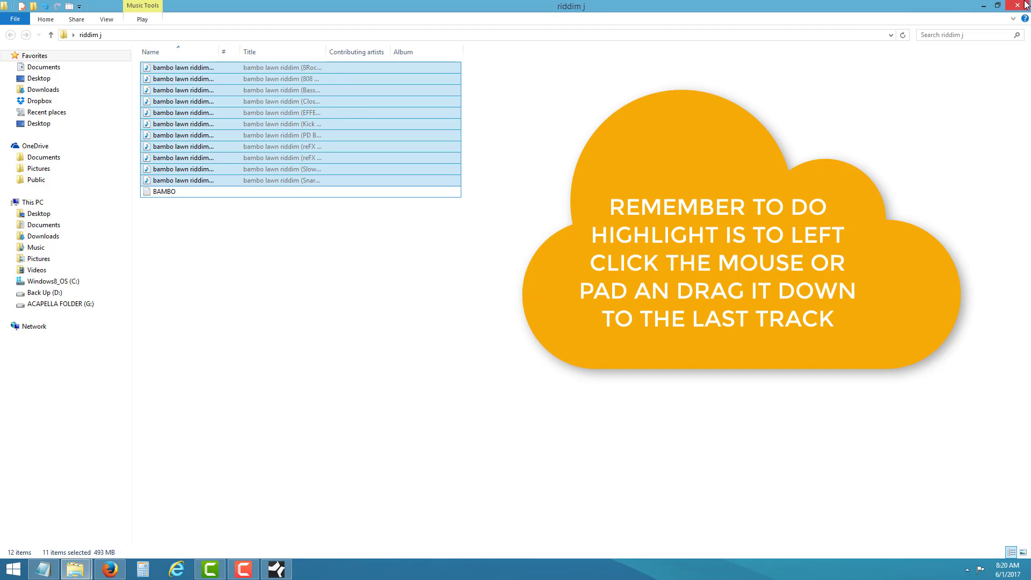
pyautogui.click(997, 5)
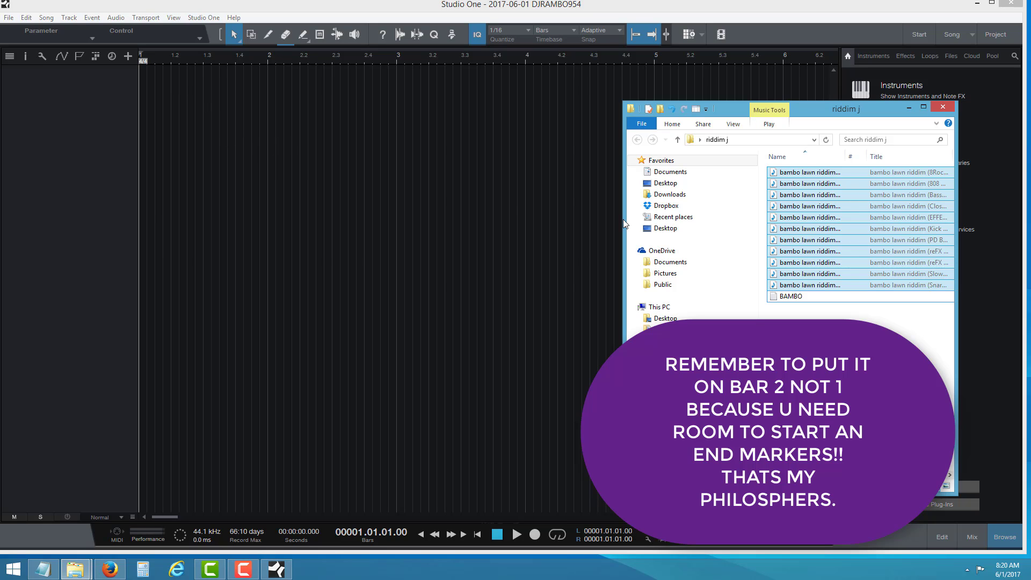
pyautogui.moveTo(811, 173); pyautogui.dragTo(289, 108)
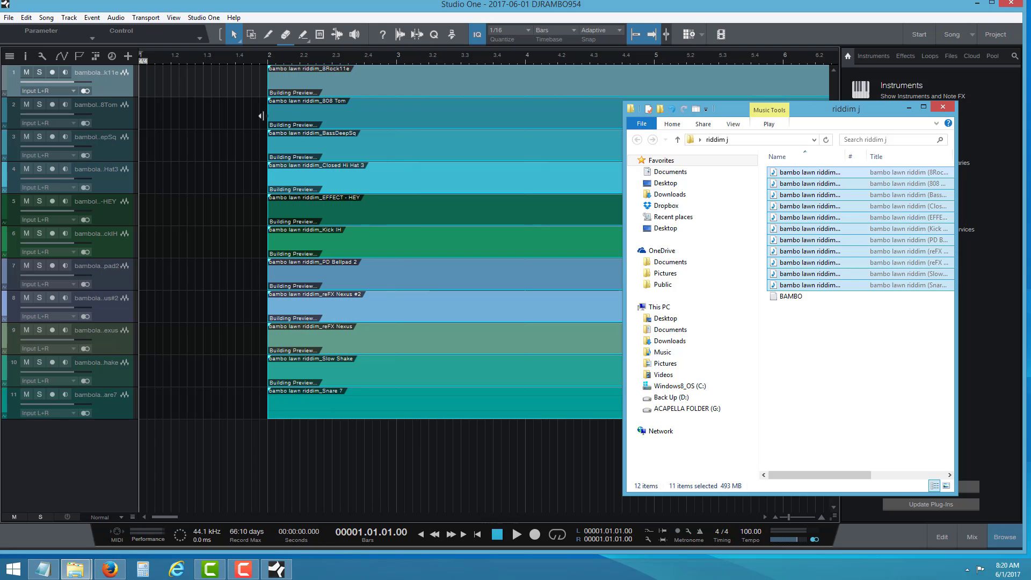
# - Show the mixing console below the arrangement and turn on low-latency monitoring for the Main output
pyautogui.click(259, 54)
pyautogui.press('w')
pyautogui.press('w')
pyautogui.press('w')
pyautogui.press('w')
pyautogui.press('w')
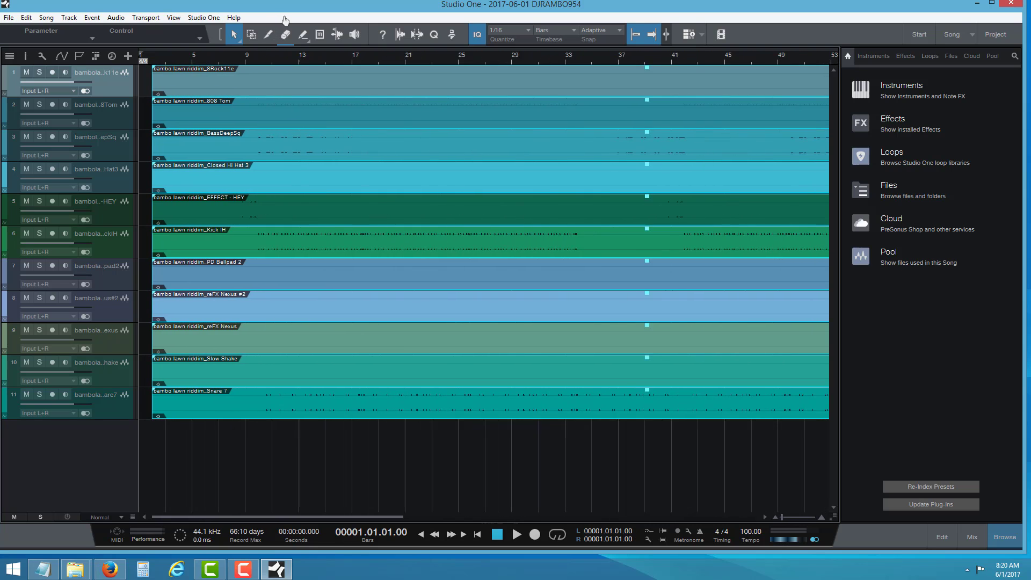
pyautogui.press('w')
pyautogui.press('w')
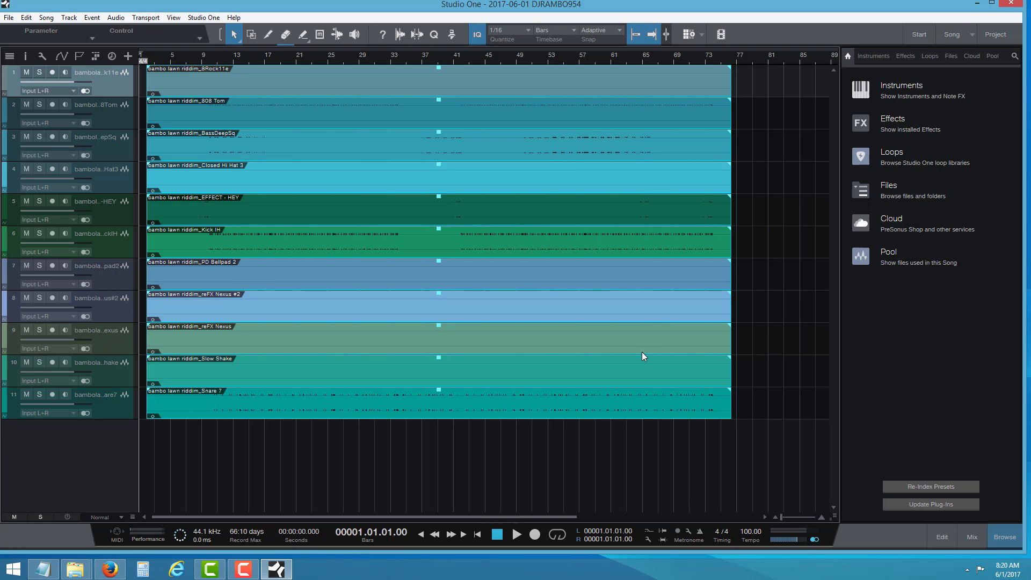
pyautogui.click(969, 537)
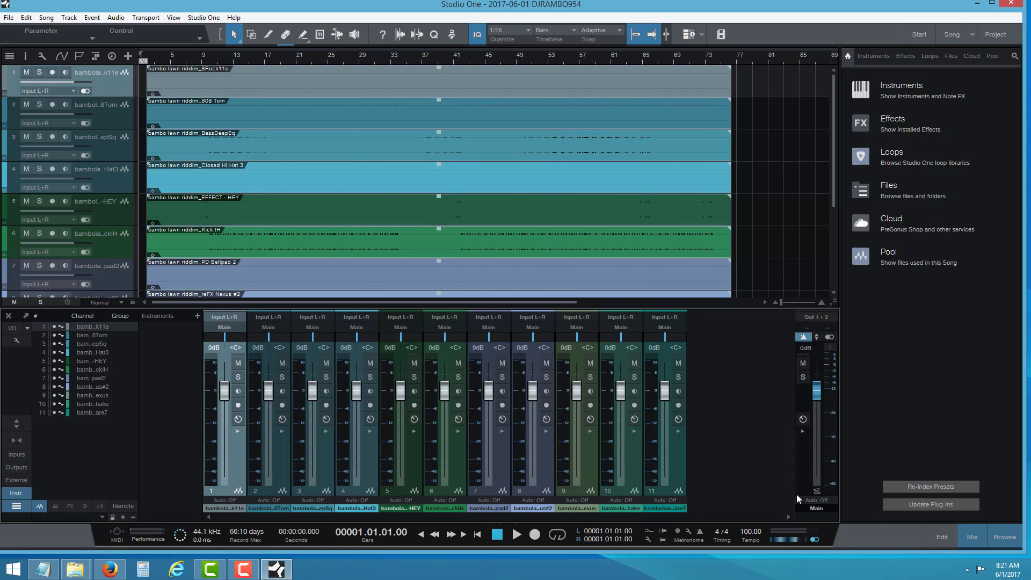
pyautogui.click(816, 490)
# - Place the playhead just before bar 2 and draw a loop range from 00002.01.02.00 to 00007.04.03.00
pyautogui.moveTo(154, 65); pyautogui.dragTo(343, 55)
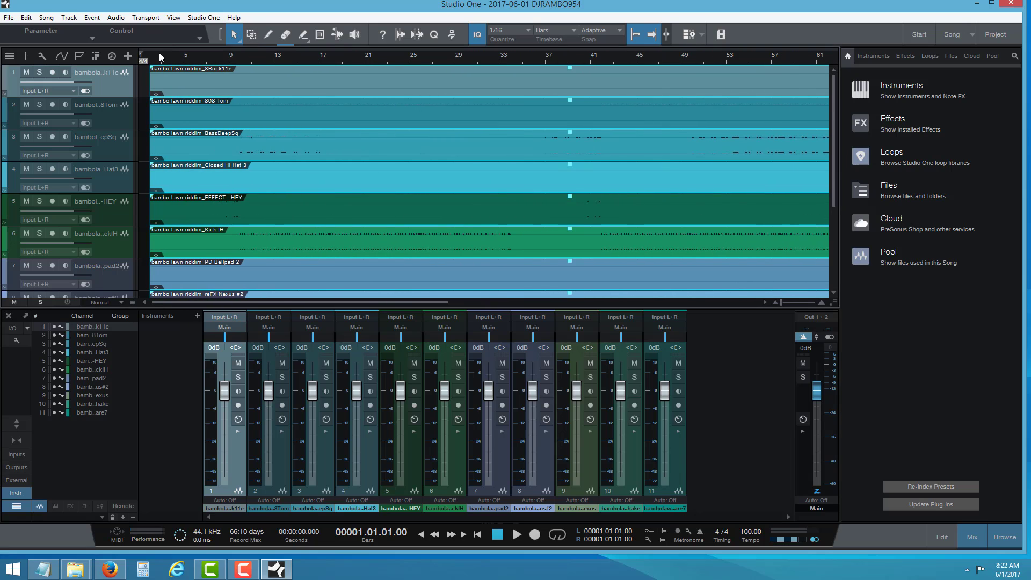
pyautogui.moveTo(161, 58); pyautogui.dragTo(218, 63)
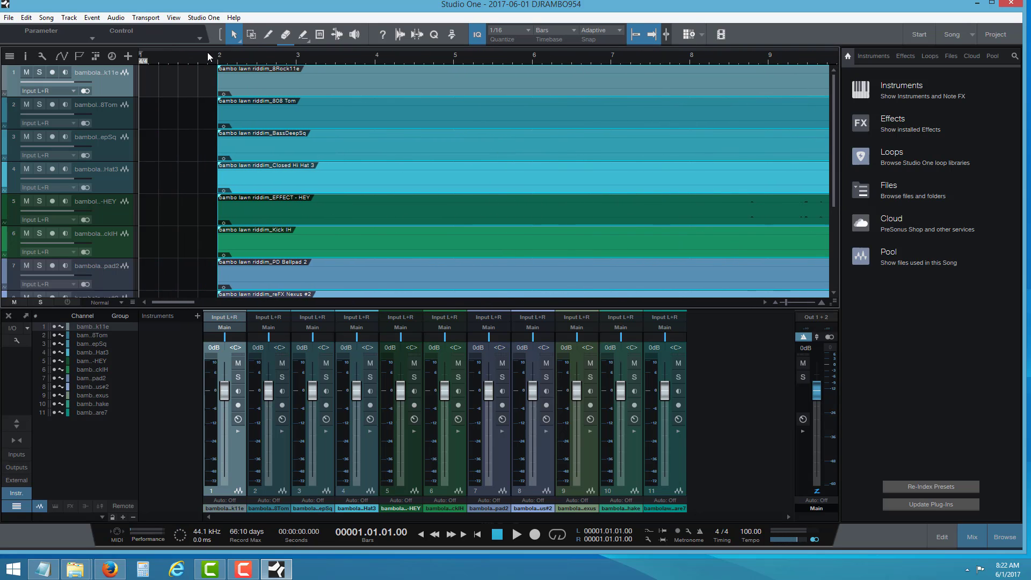
pyautogui.click(210, 58)
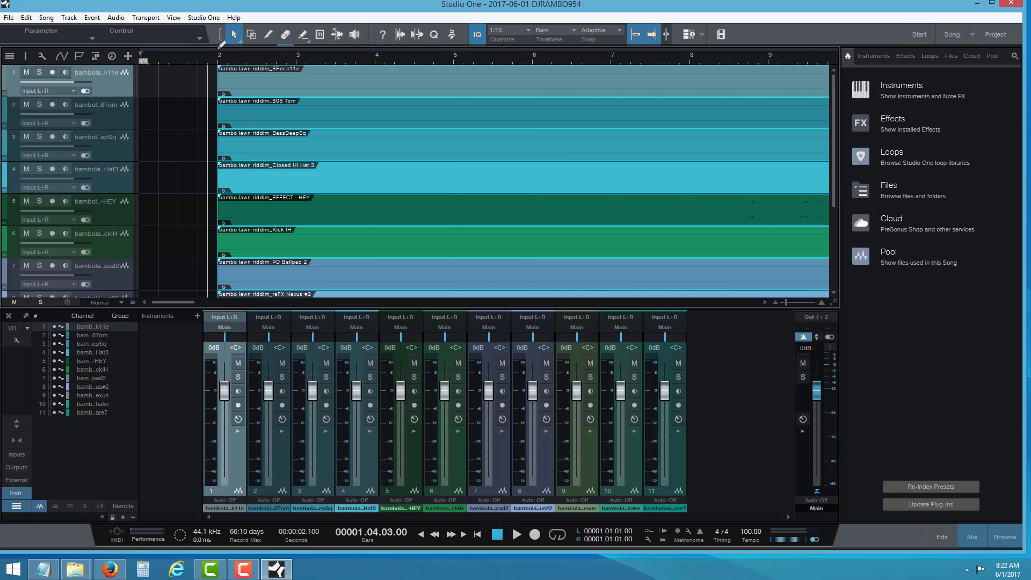
pyautogui.moveTo(223, 52); pyautogui.dragTo(542, 53)
pyautogui.moveTo(632, 103); pyautogui.dragTo(686, 104)
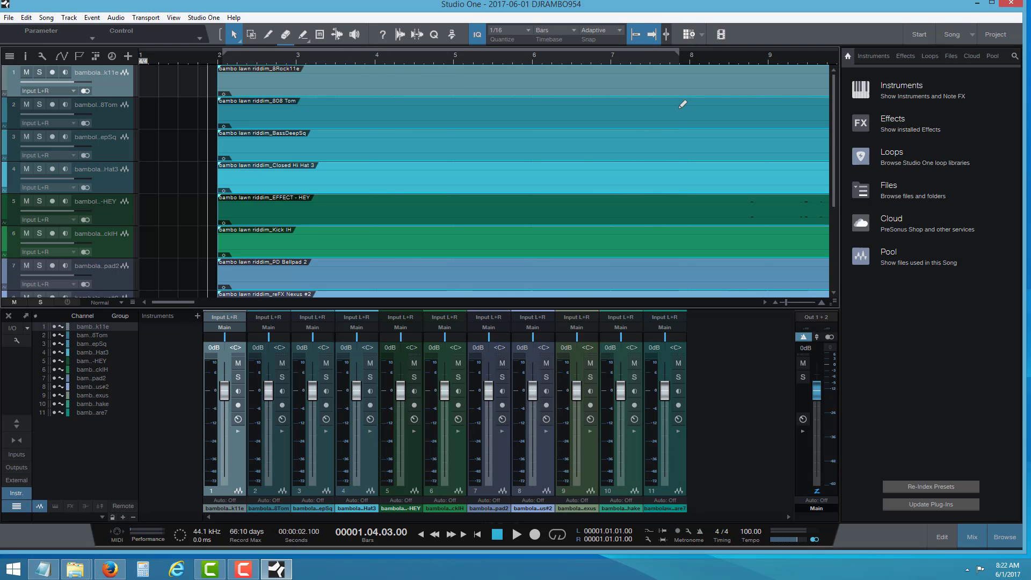
# - Play back all the tracks together from just before bar 2 into bar 11 or beyond, and stop playback
pyautogui.click(509, 537)
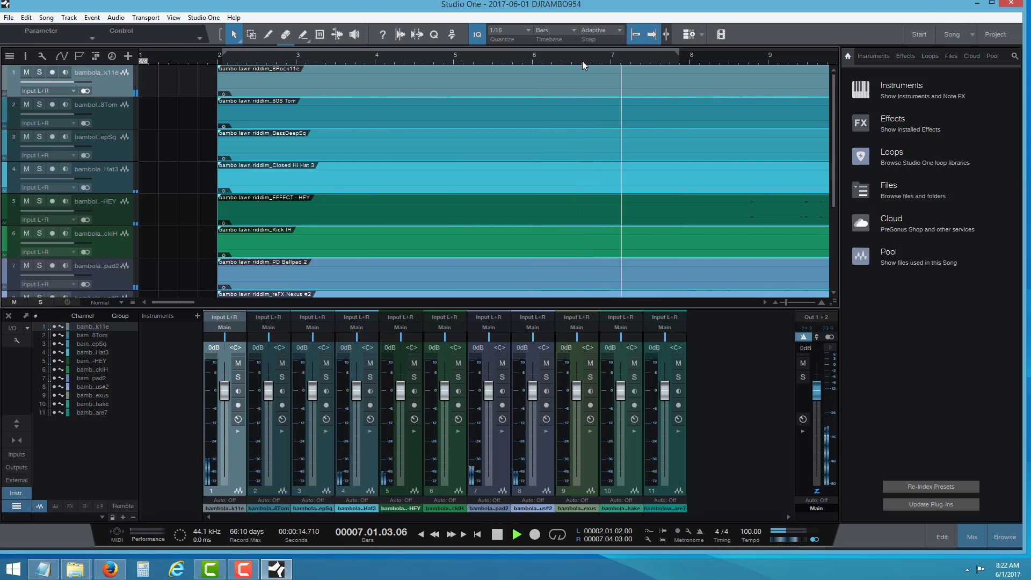
pyautogui.moveTo(580, 56); pyautogui.dragTo(559, 33)
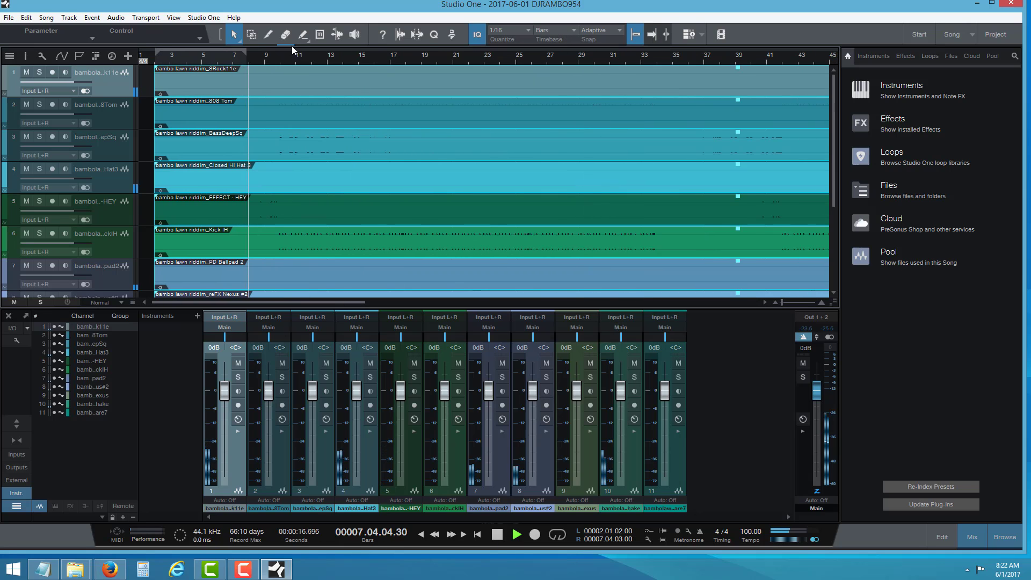
pyautogui.moveTo(279, 61)
pyautogui.mouseDown()
pyautogui.moveTo(338, 74)
pyautogui.moveTo(270, 56)
pyautogui.mouseUp()
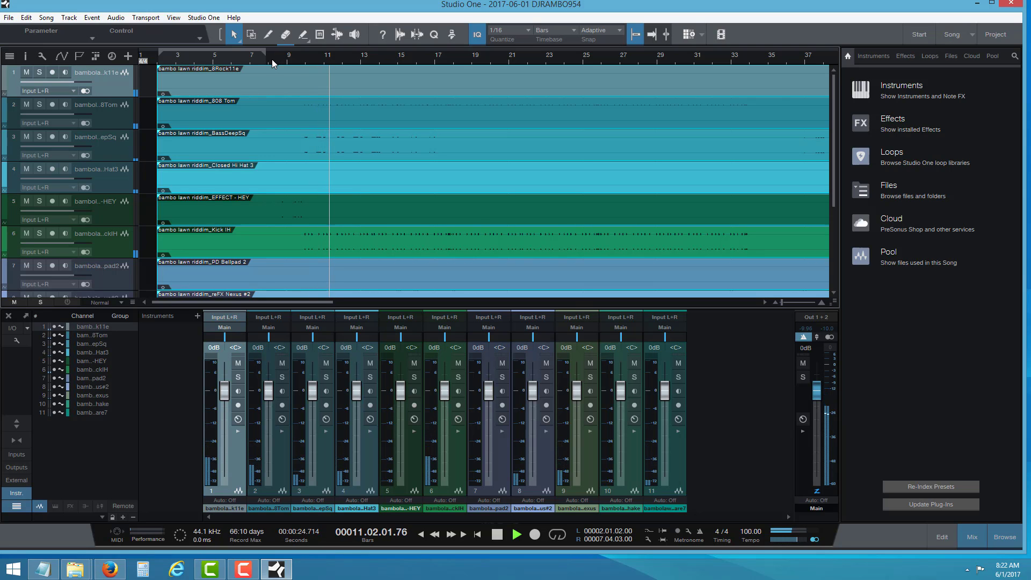
pyautogui.click(498, 534)
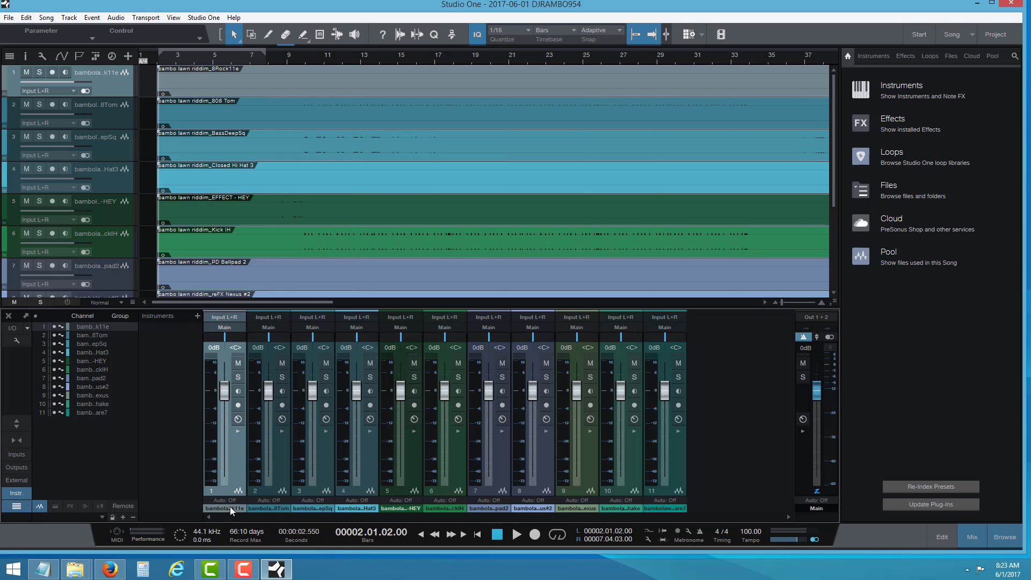
# - Solo the first track, 8Rock11e, and audition it on its own from bar 2
pyautogui.click(238, 378)
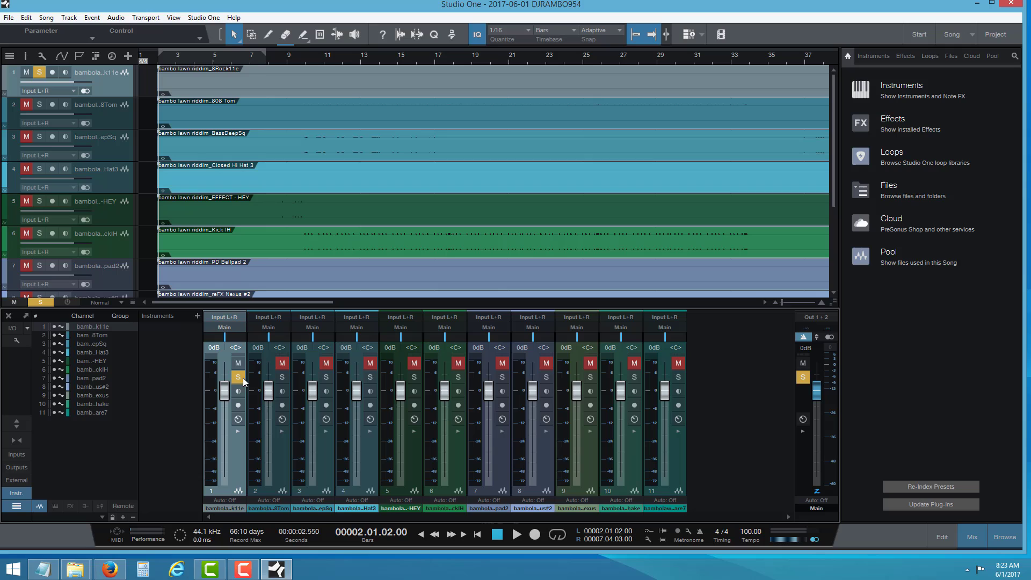
pyautogui.click(517, 534)
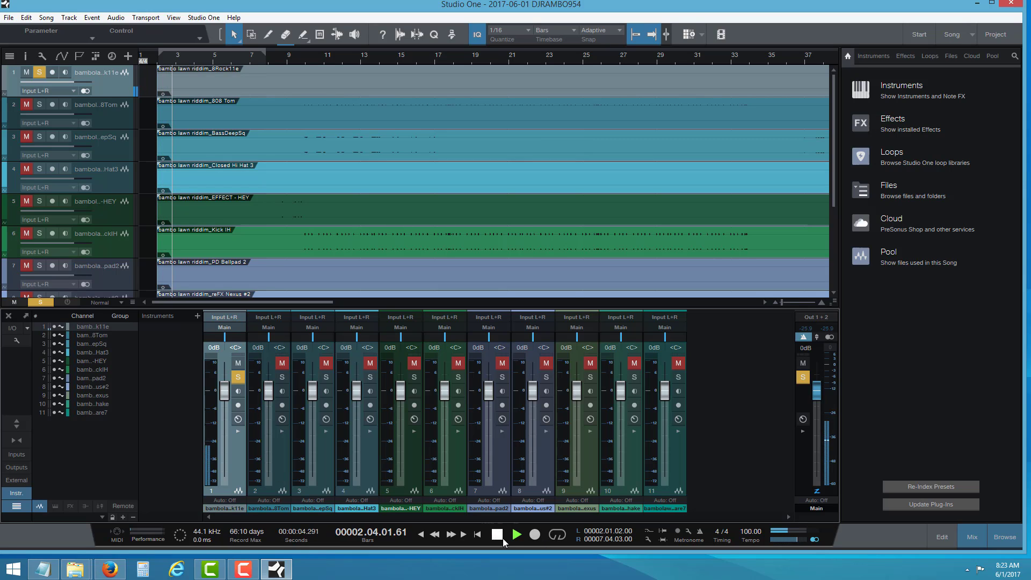
pyautogui.click(501, 535)
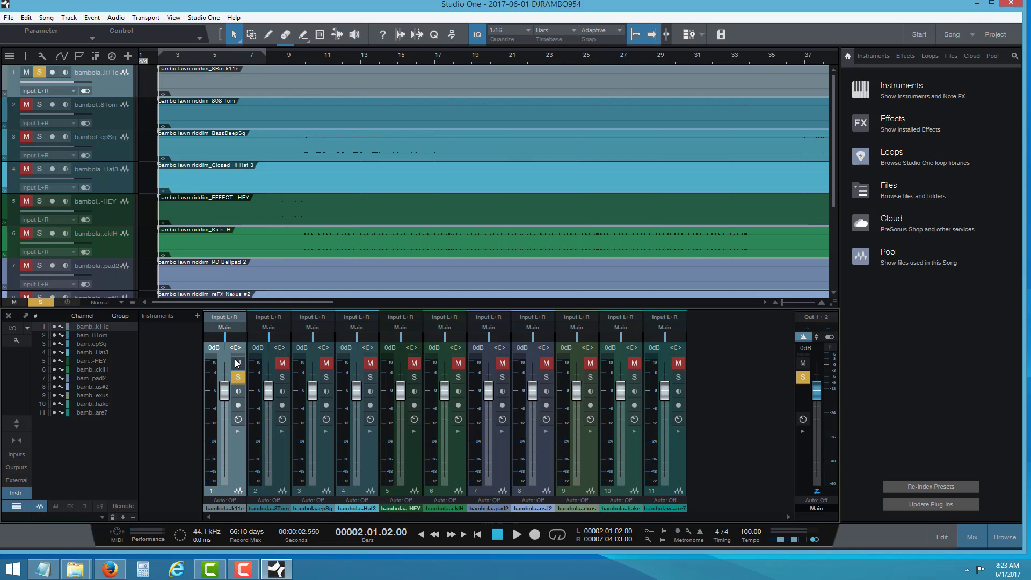
# - Move the solo from the first track to 808 Tom, audition it from bar 2 and further along up to bar 13, and stop playback
pyautogui.click(240, 378)
pyautogui.click(279, 377)
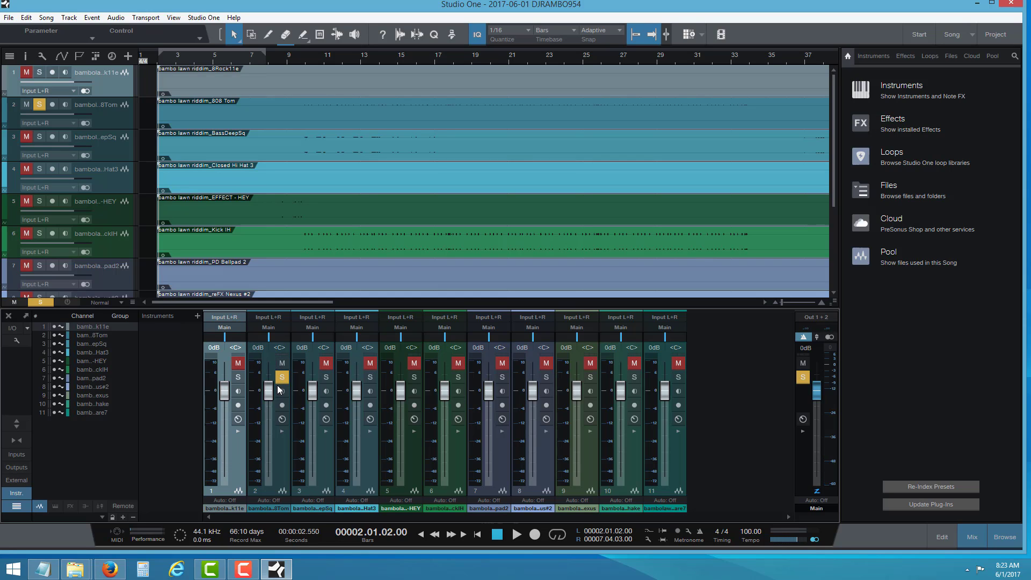
pyautogui.click(517, 537)
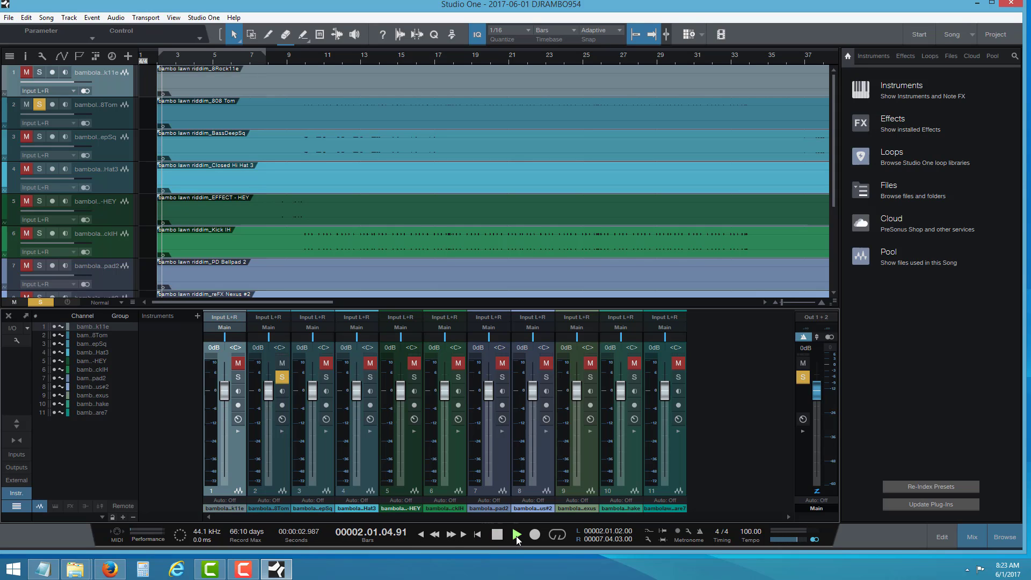
pyautogui.click(217, 61)
pyautogui.click(283, 58)
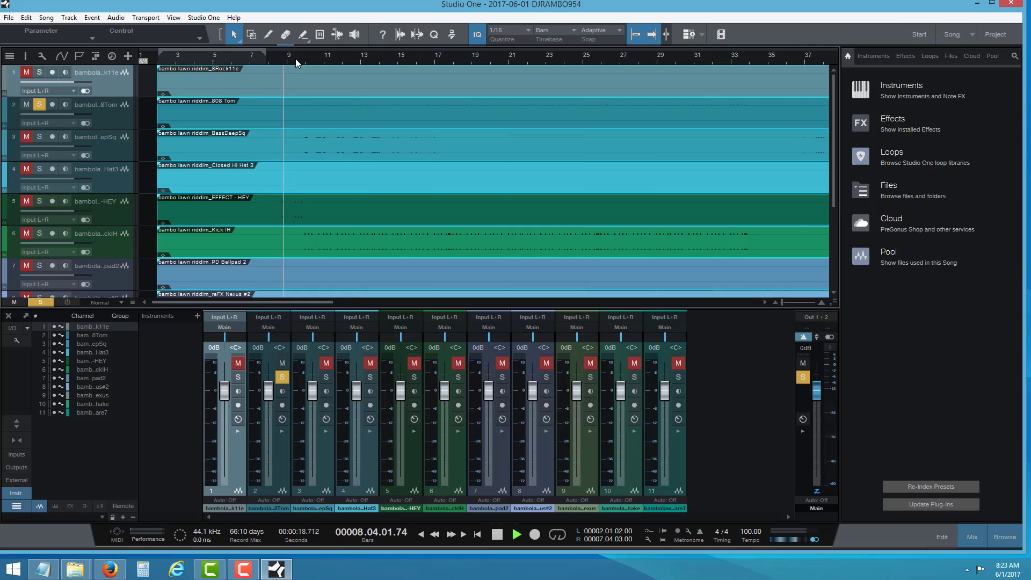
pyautogui.click(366, 58)
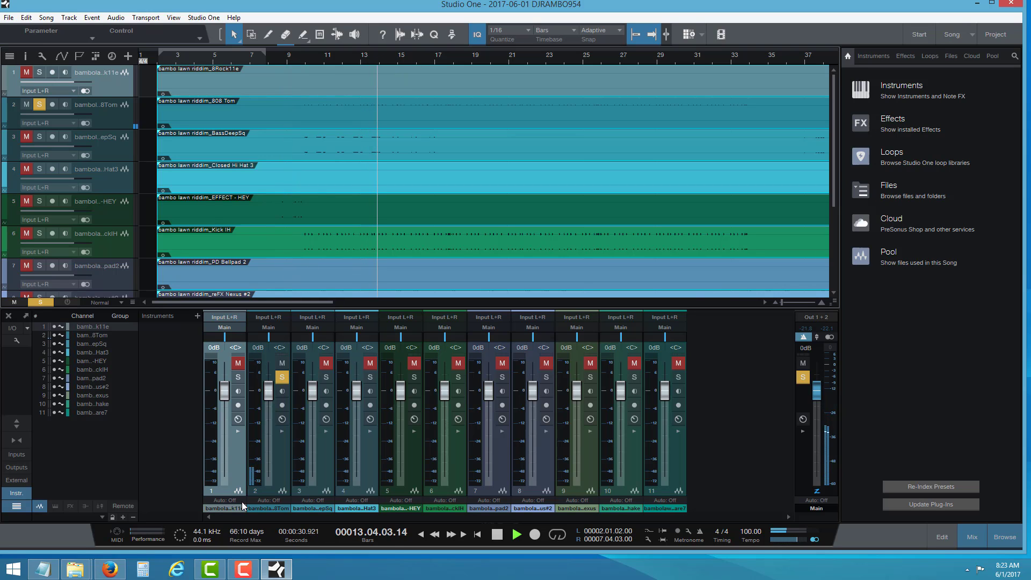
pyautogui.click(275, 472)
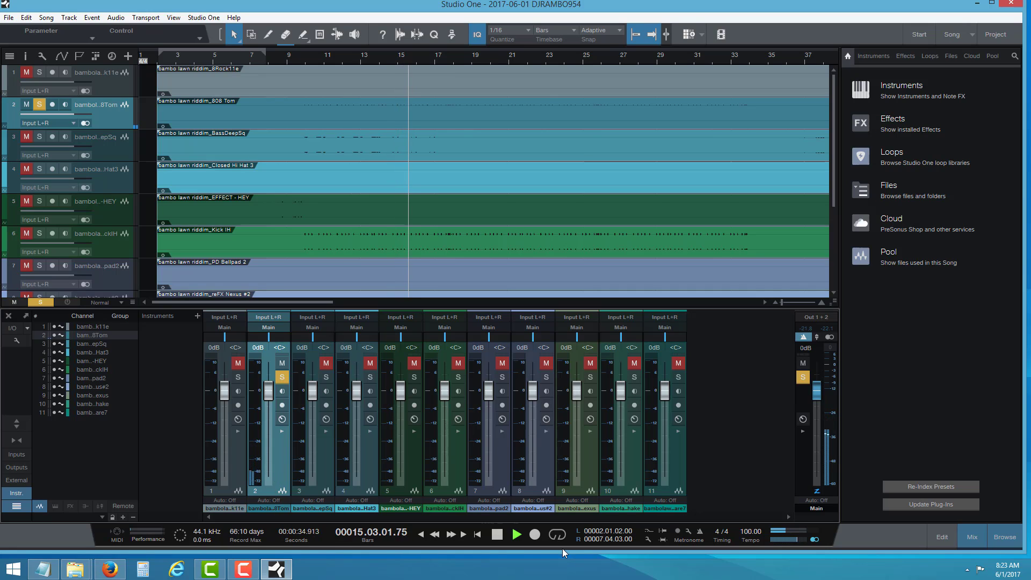
pyautogui.click(497, 535)
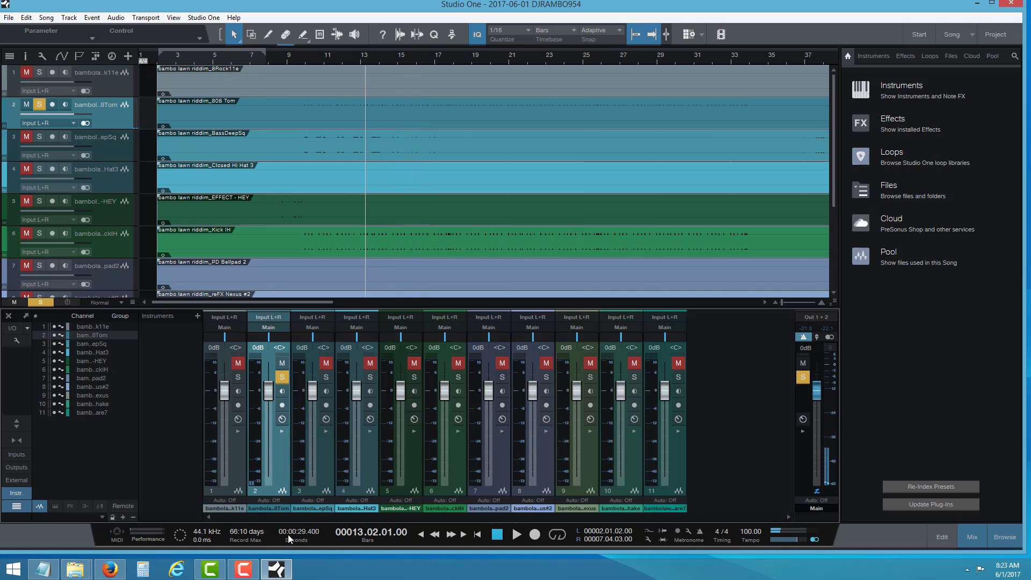
# - Rename the 808 Tom channel as TOM
pyautogui.doubleClick(269, 509)
pyautogui.write('TOM')
pyautogui.press('Return')
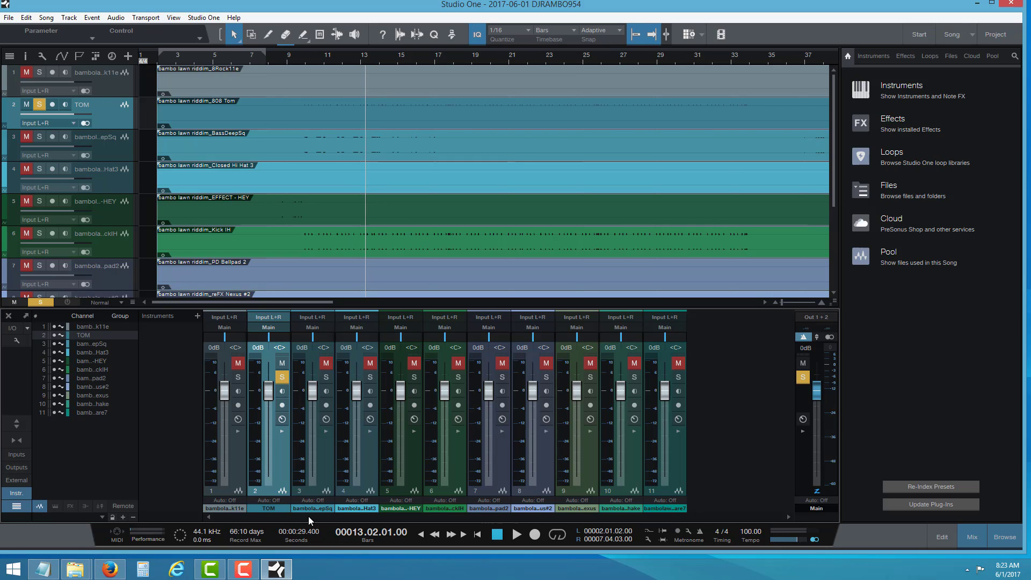
# - Set the TOM channel's colour to bright yellow
pyautogui.click(278, 509)
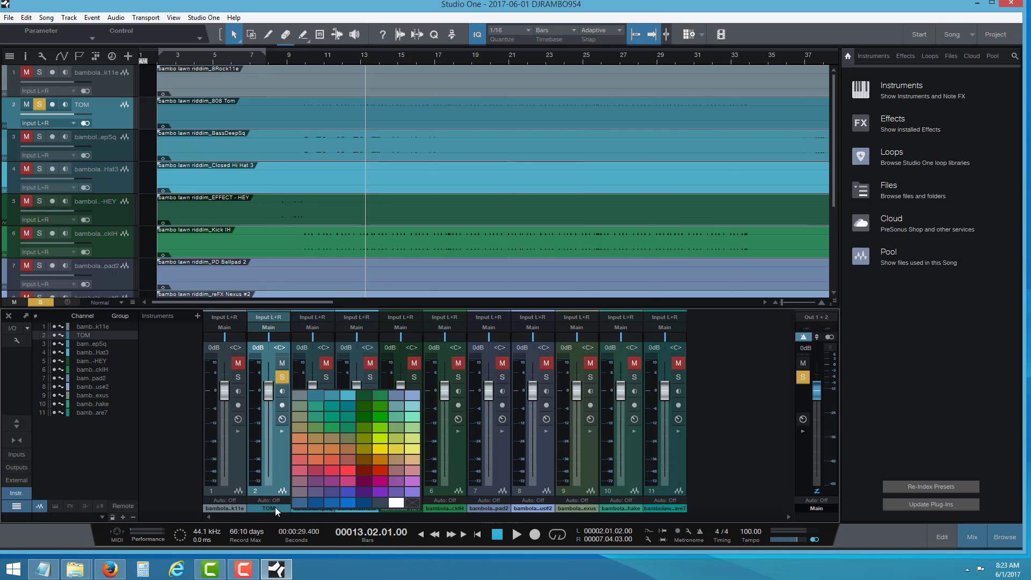
pyautogui.moveTo(275, 507); pyautogui.dragTo(324, 456)
pyautogui.moveTo(388, 453); pyautogui.dragTo(269, 469)
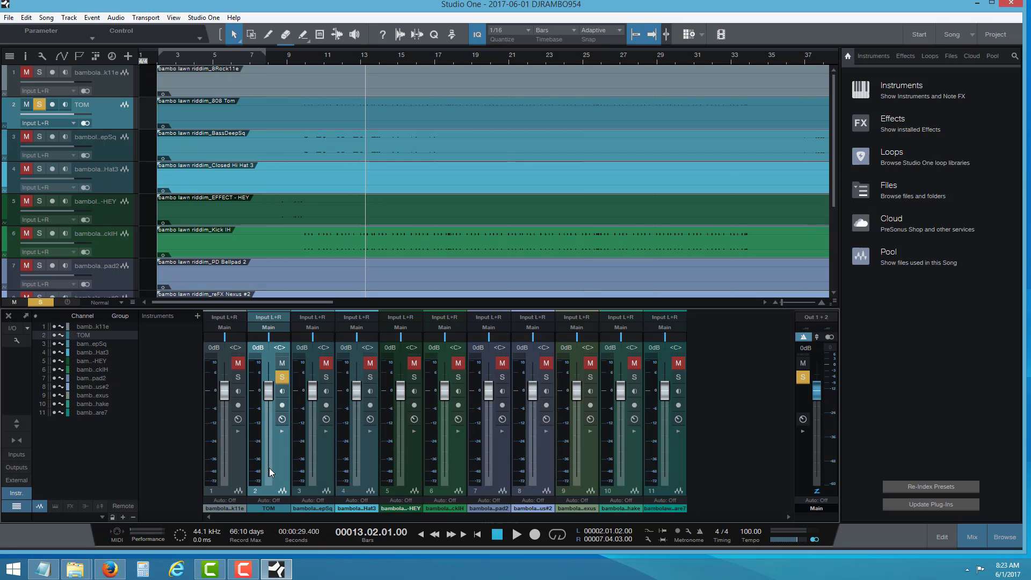
pyautogui.click(275, 505)
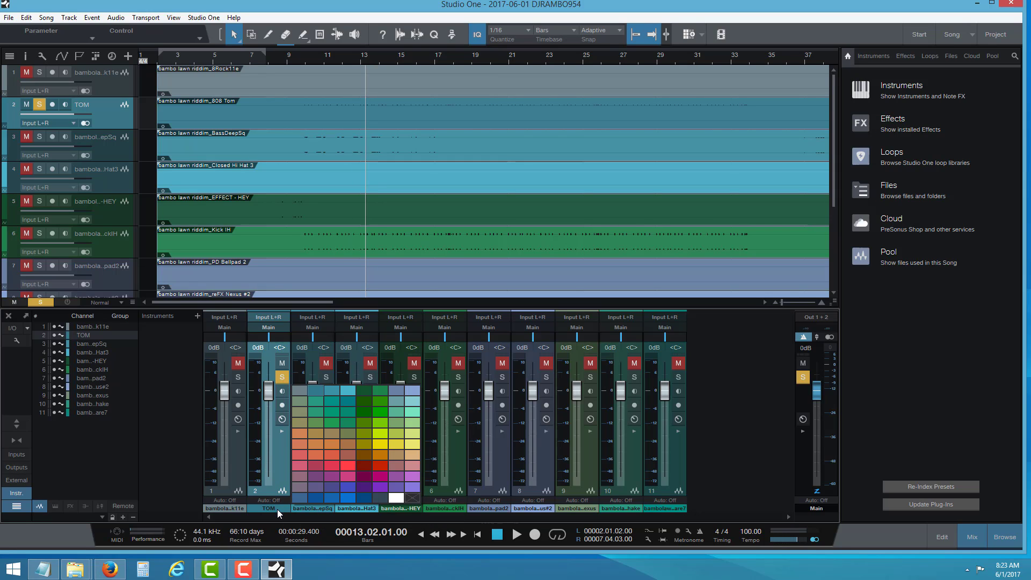
pyautogui.click(382, 443)
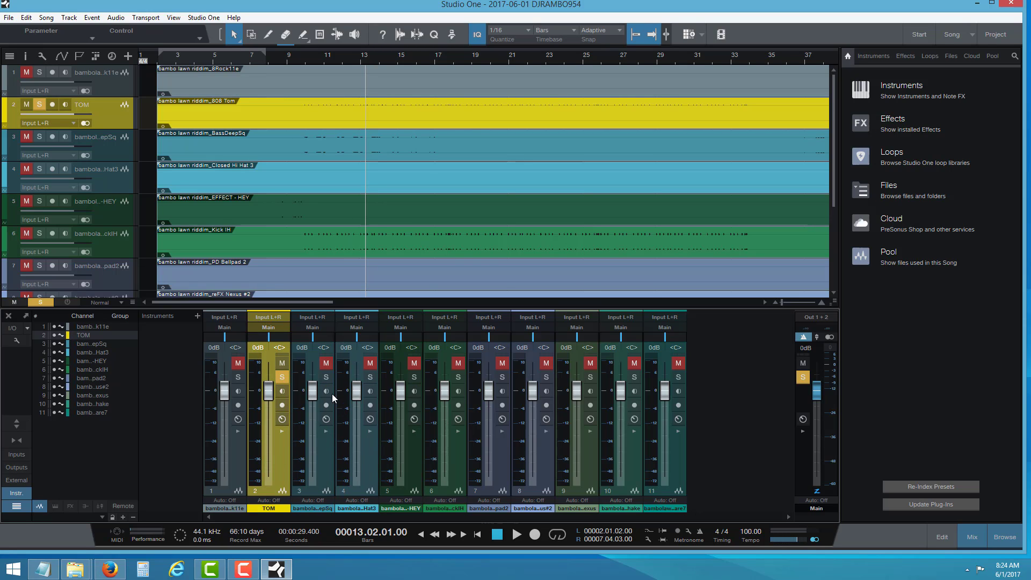
# - Move the solo from TOM to the BassDeepSq track, audition it from bar 13, and stop playback
pyautogui.click(326, 377)
pyautogui.click(281, 377)
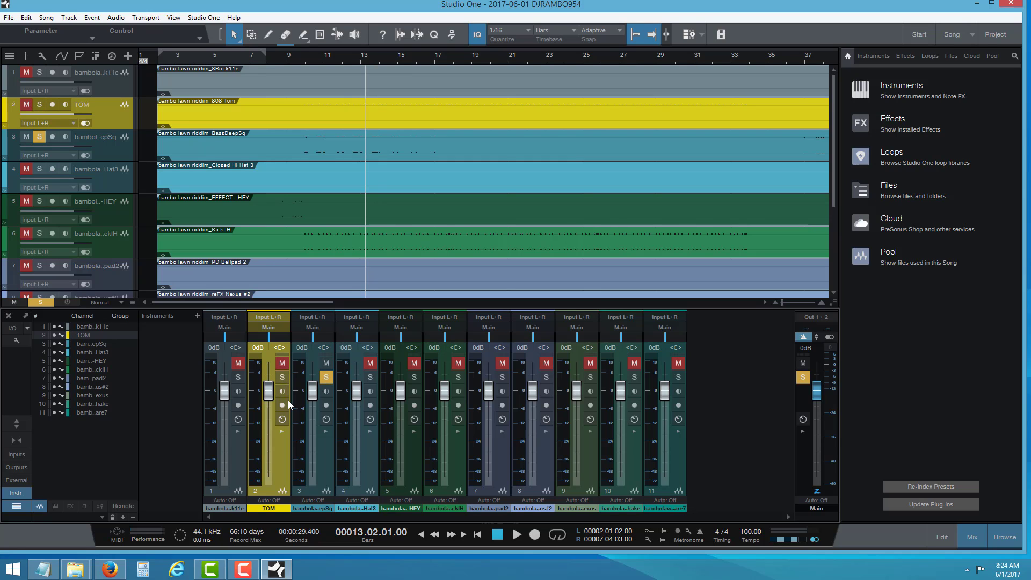
pyautogui.click(515, 535)
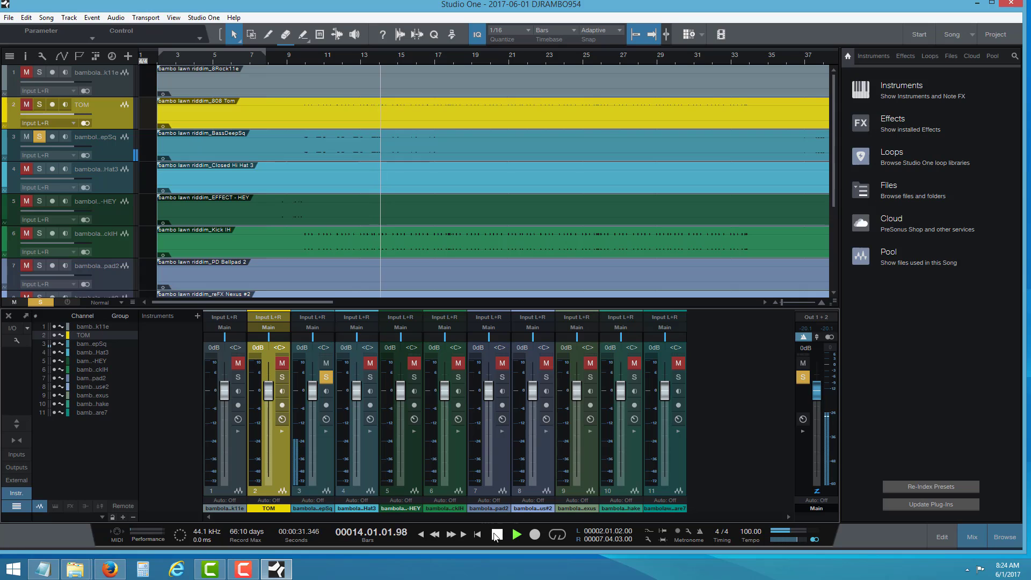
pyautogui.click(497, 534)
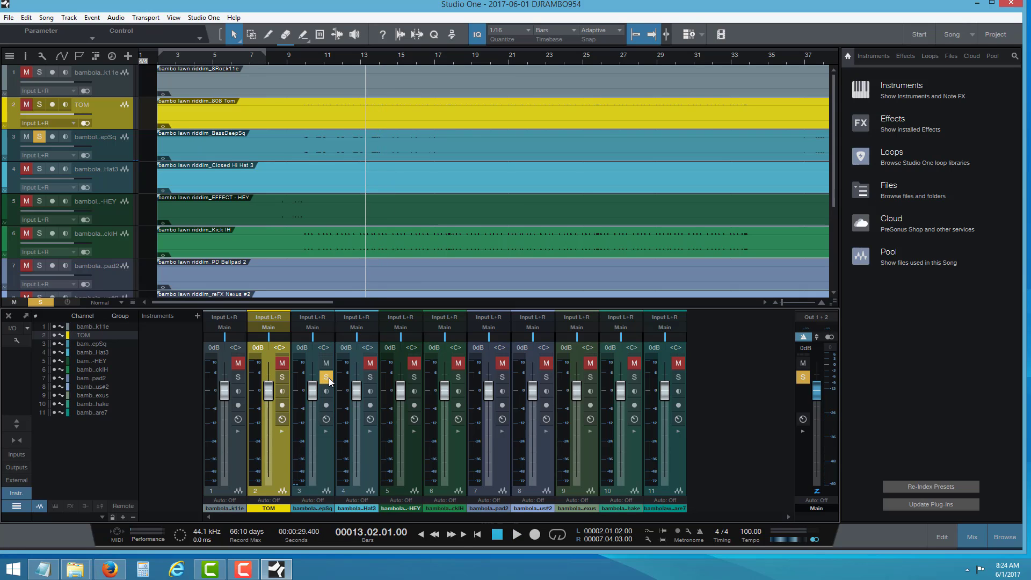
# - Shorten the bass channel's name to _BassDeepSq by removing the song-name prefix
pyautogui.click(326, 510)
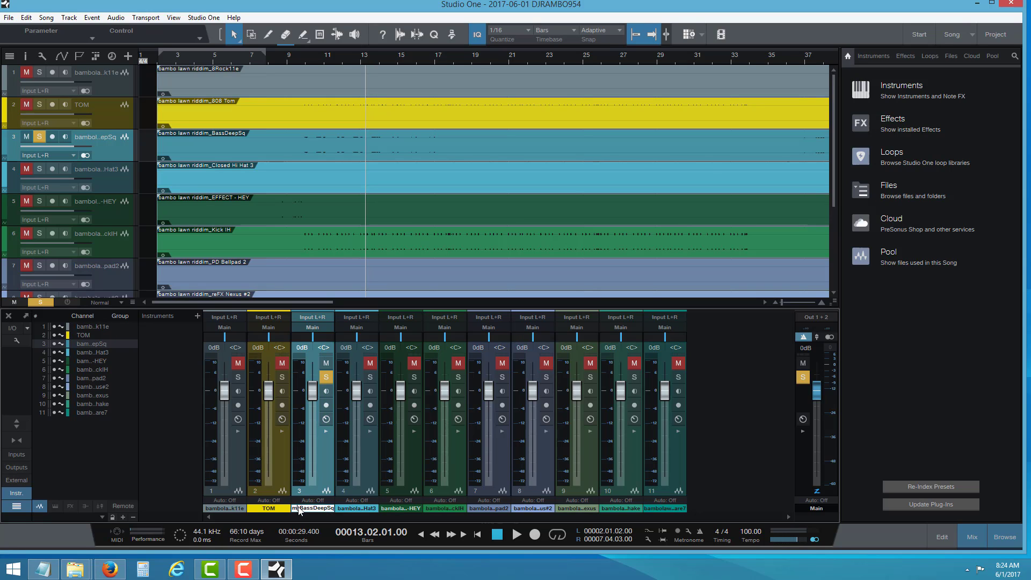
pyautogui.moveTo(300, 511); pyautogui.dragTo(269, 505)
pyautogui.hotkey('ctrl', 'c')
pyautogui.press('BackSpace')
pyautogui.rightClick(270, 503)
pyautogui.press('Escape')
pyautogui.rightClick(270, 503)
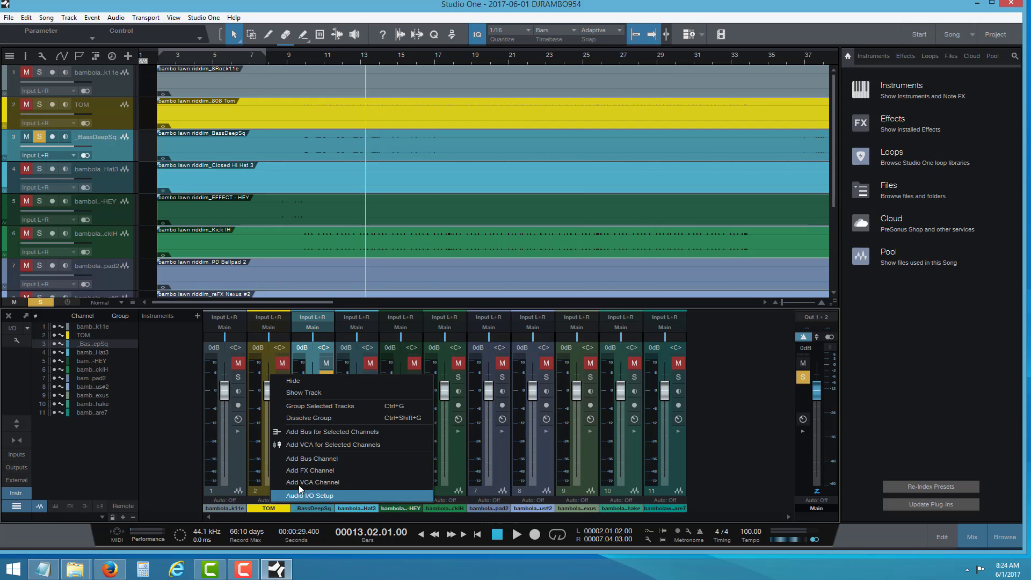
pyautogui.click(171, 456)
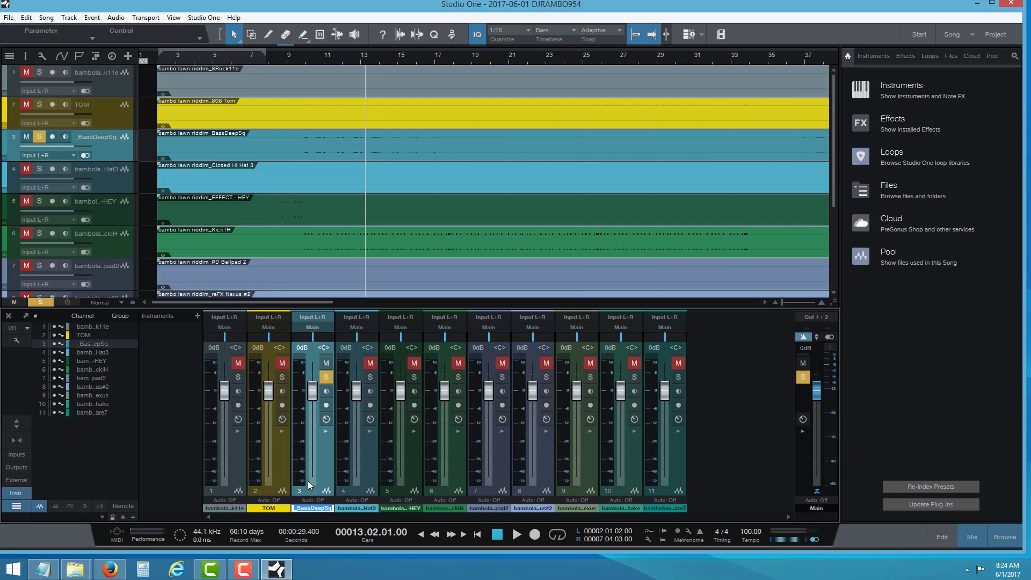
# - Set the _BassDeepSq channel's colour to dark blue
pyautogui.rightClick(321, 508)
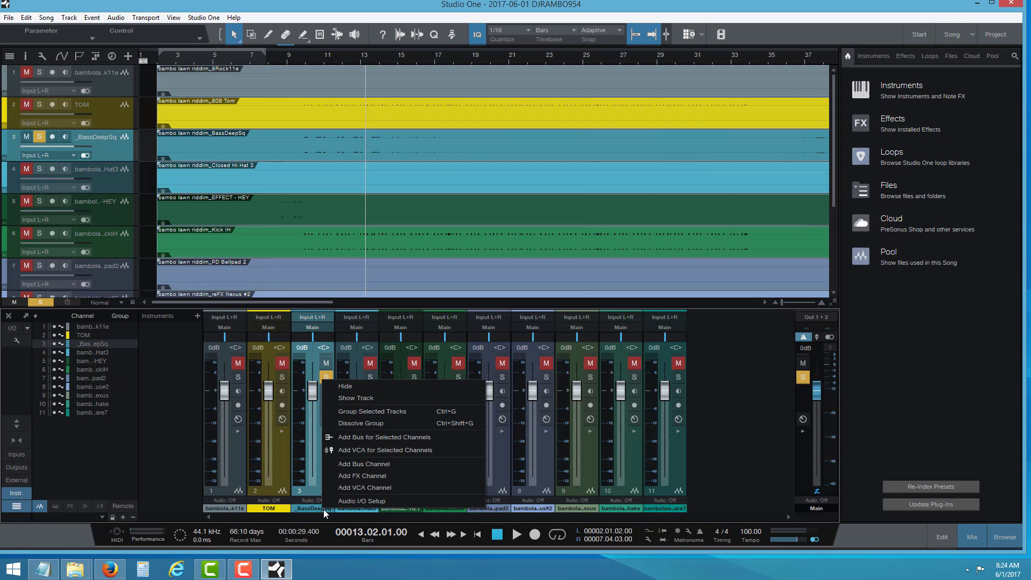
pyautogui.click(311, 508)
pyautogui.click(310, 508)
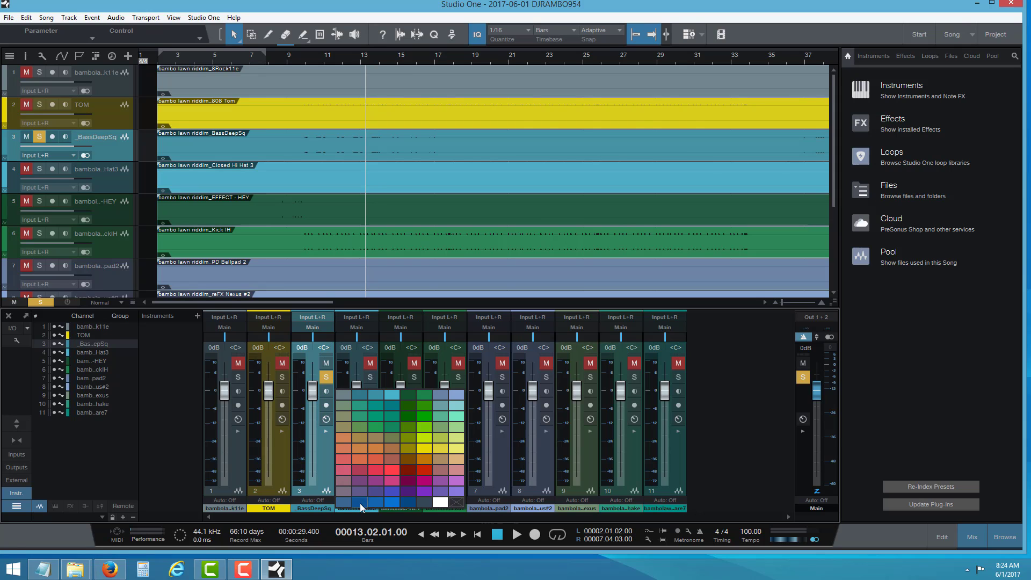
pyautogui.click(341, 427)
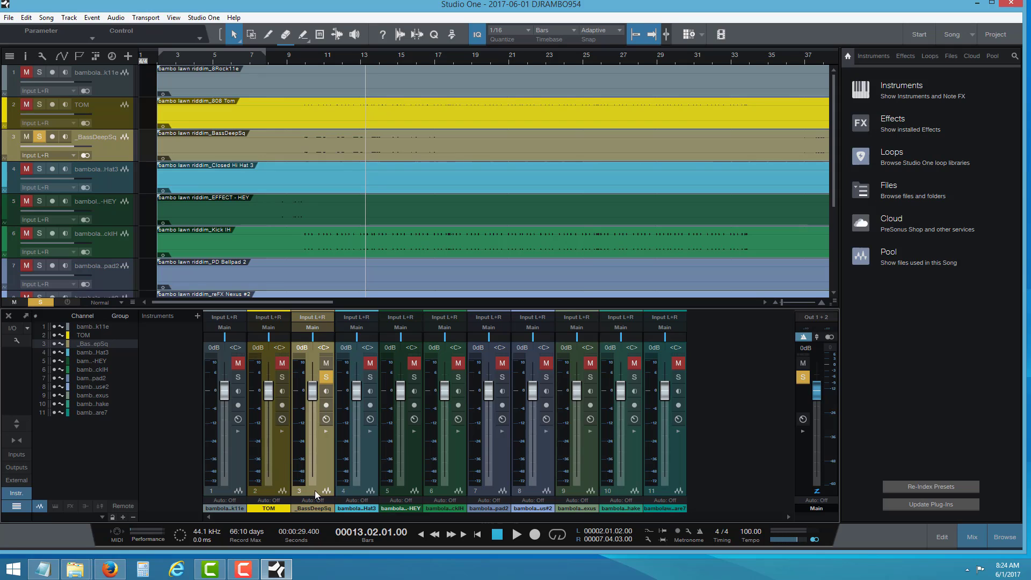
pyautogui.click(321, 508)
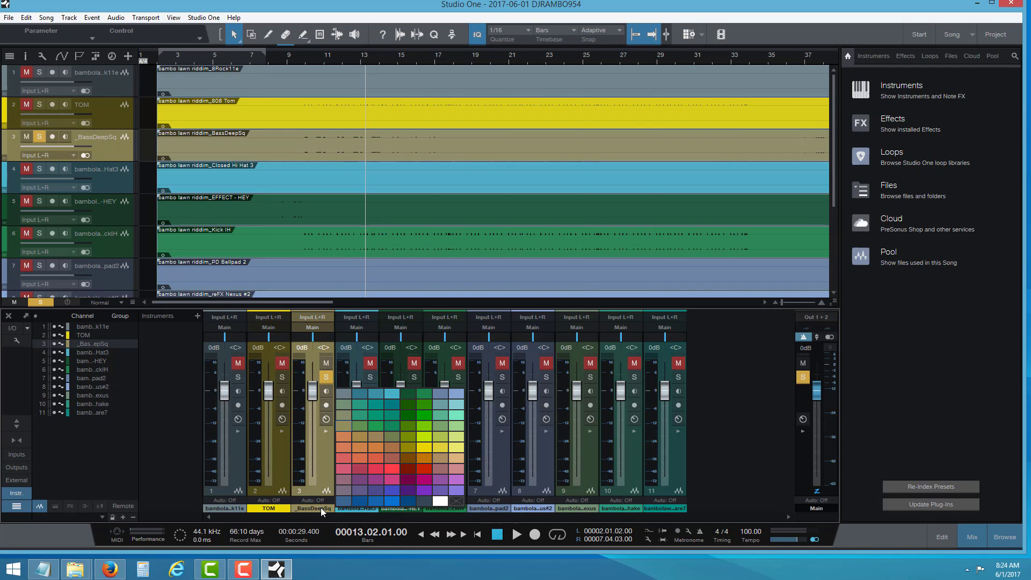
pyautogui.click(362, 504)
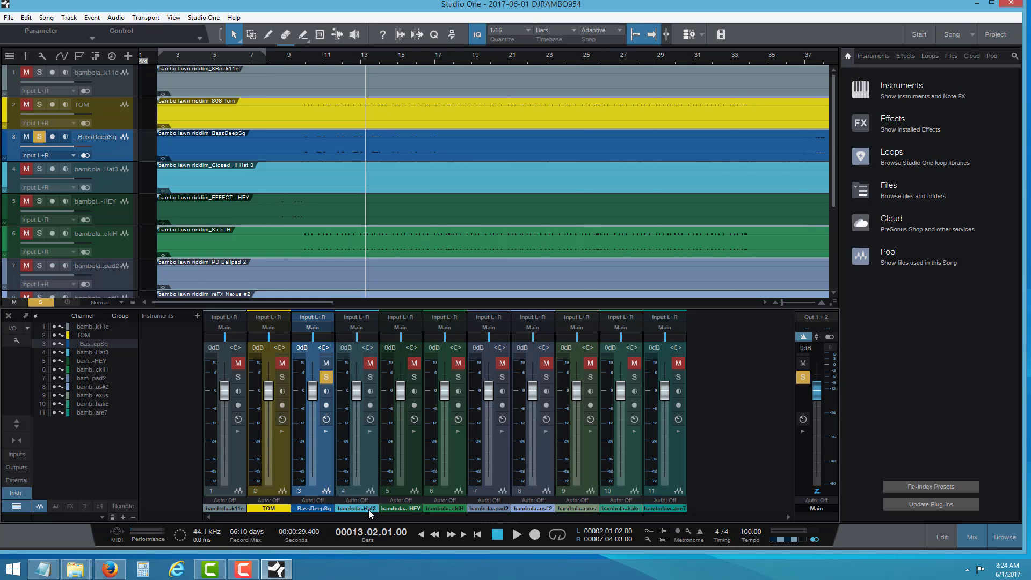
# - Move the solo from the bass to the Closed Hi Hat 3 track, audition it from bar 13, and stop playback
pyautogui.click(370, 378)
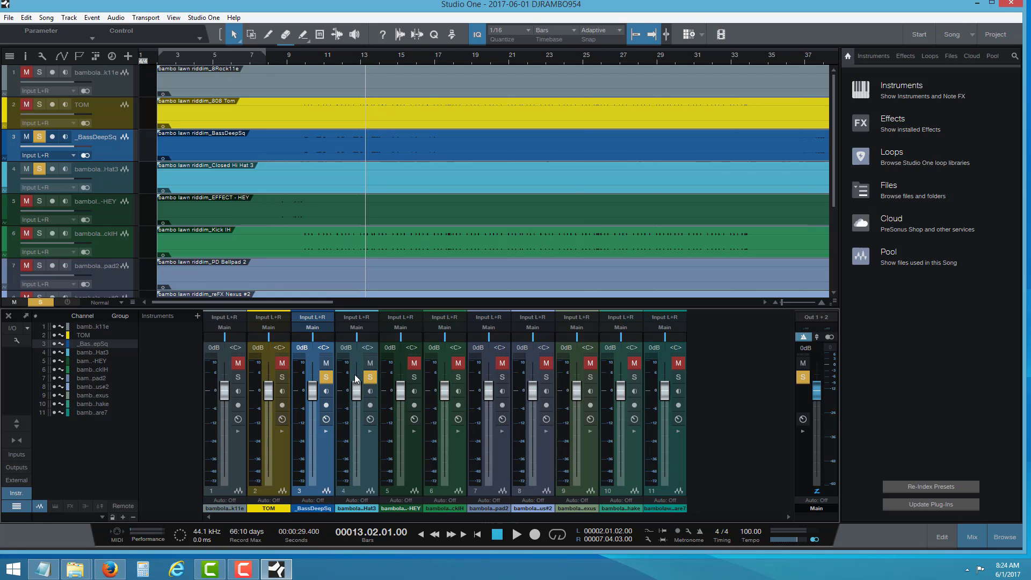
pyautogui.click(326, 376)
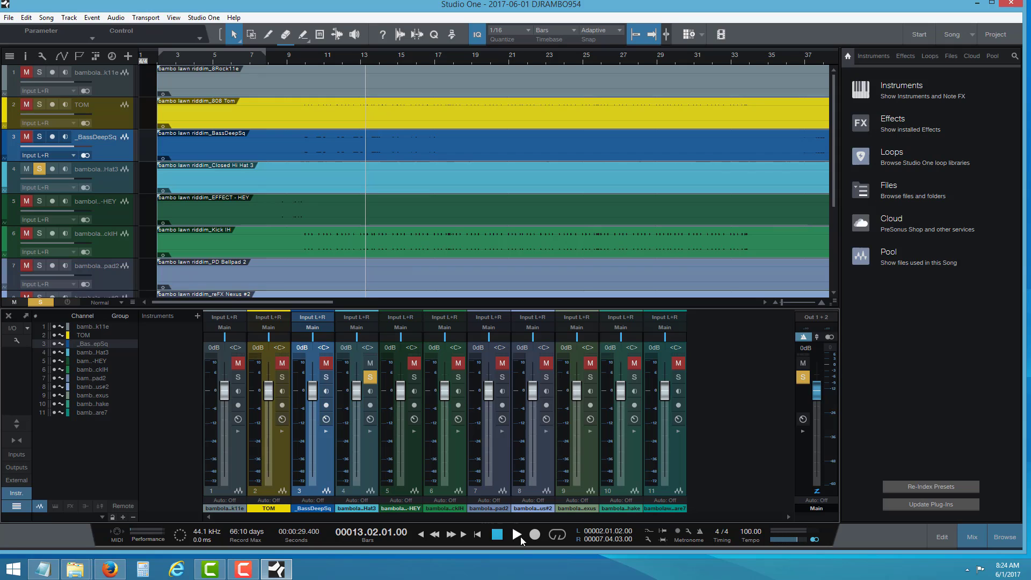
pyautogui.click(518, 535)
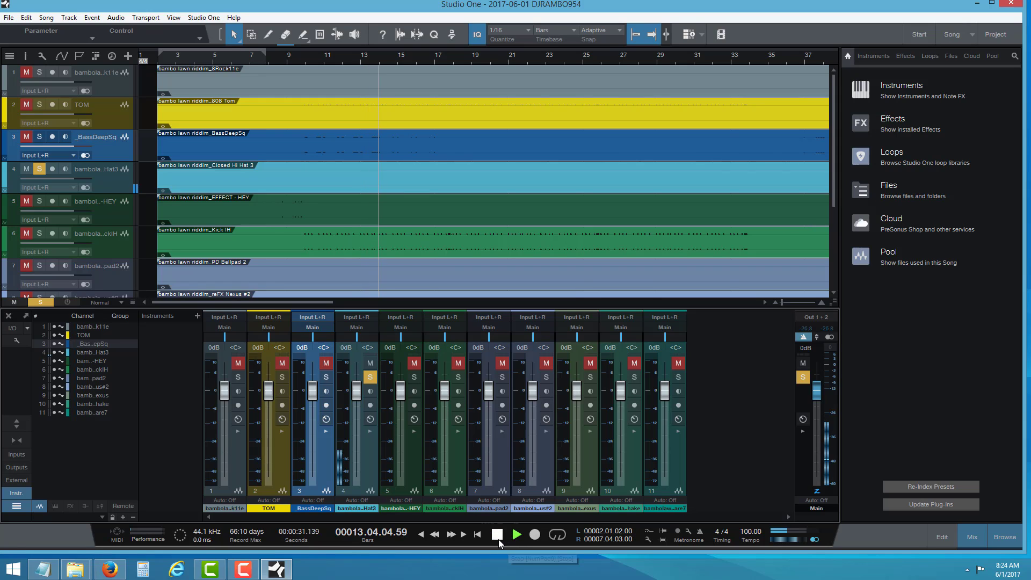
pyautogui.click(498, 537)
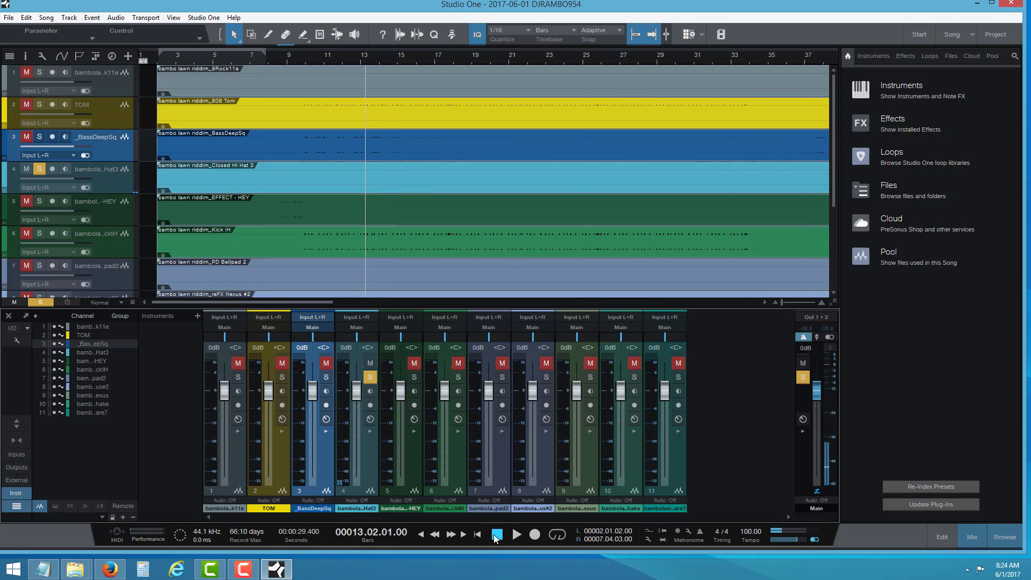
# - Rename the Closed Hi Hat 3 channel as Hi Hat 3
pyautogui.doubleClick(358, 508)
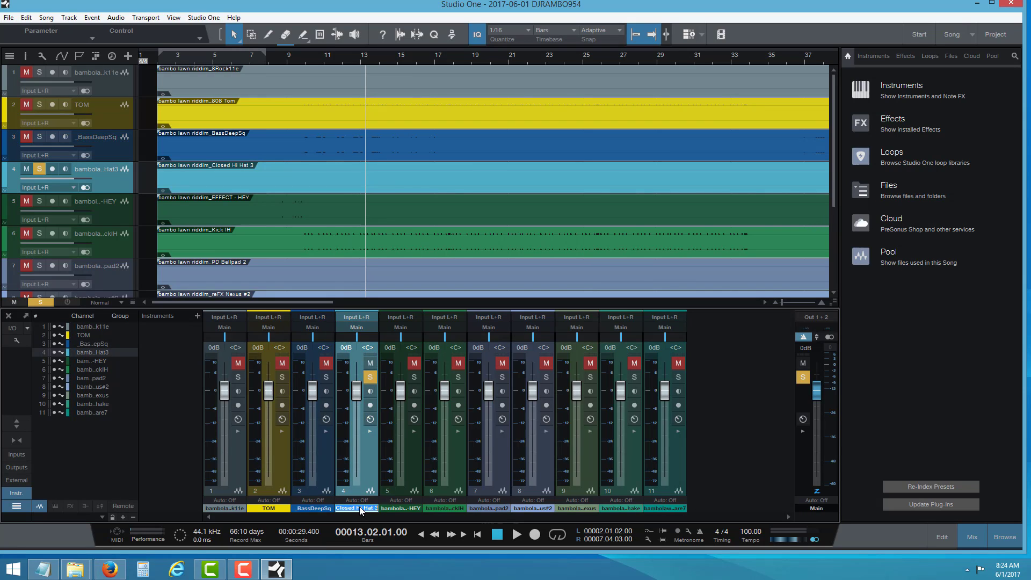
pyautogui.hotkey('ctrl', 'v')
pyautogui.write('Hi Hat 3')
pyautogui.press('Return')
# - Colour the Hi Hat 3 channel the same bright yellow as TOM and move it between TOM and _BassDeepSq
pyautogui.click(361, 509)
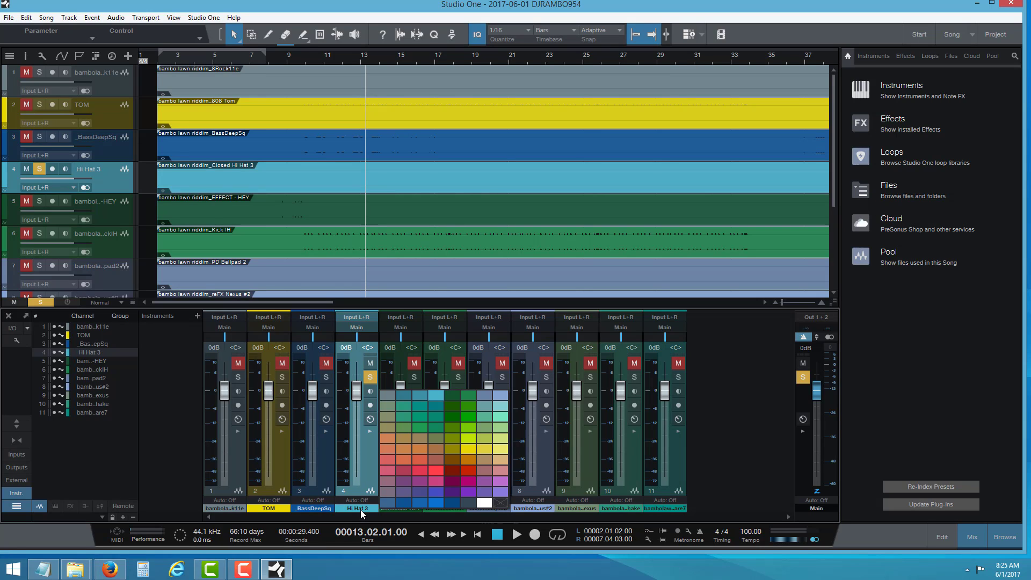
pyautogui.click(469, 446)
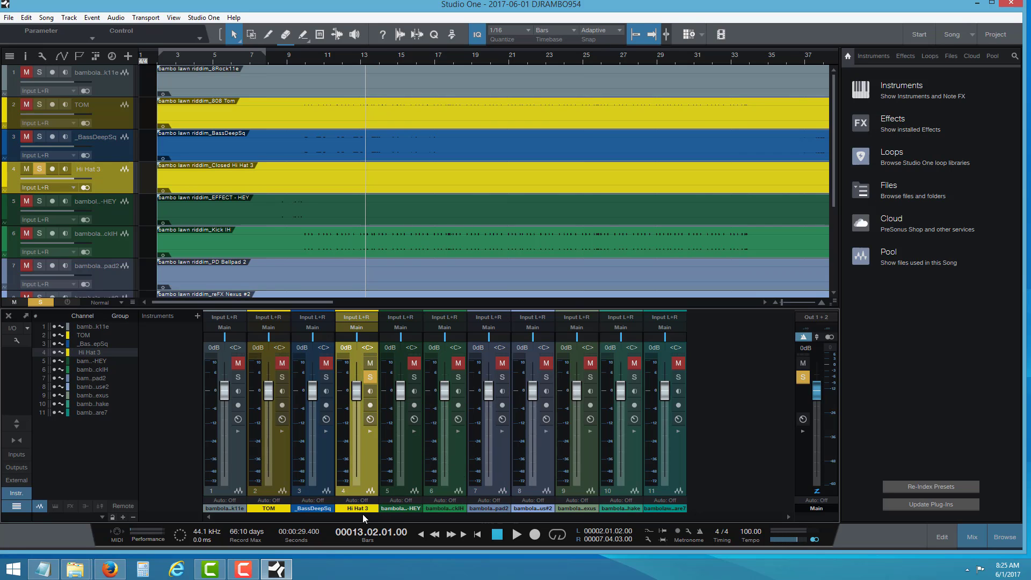
pyautogui.moveTo(358, 466); pyautogui.dragTo(331, 481)
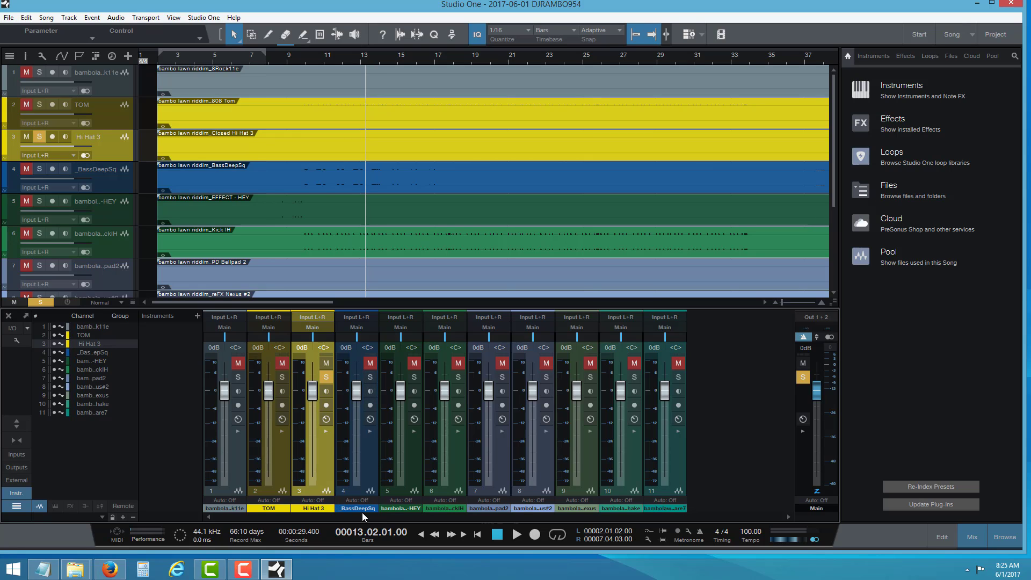
# - Move the solo from Hi Hat 3 to the EFFECT - HEY track, audition it around bars 16 and 4, and stop playback
pyautogui.click(414, 379)
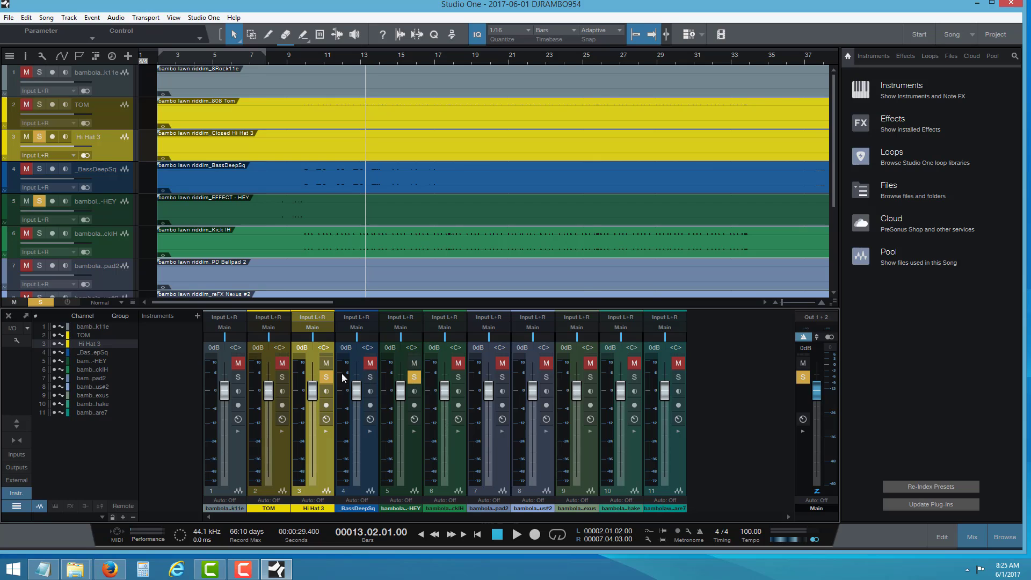
pyautogui.click(326, 377)
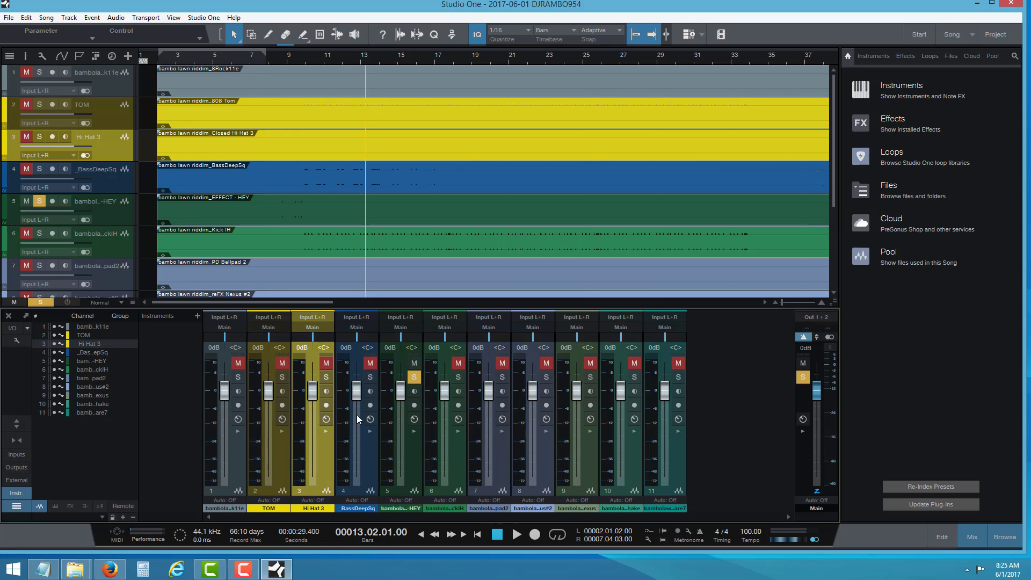
pyautogui.click(517, 535)
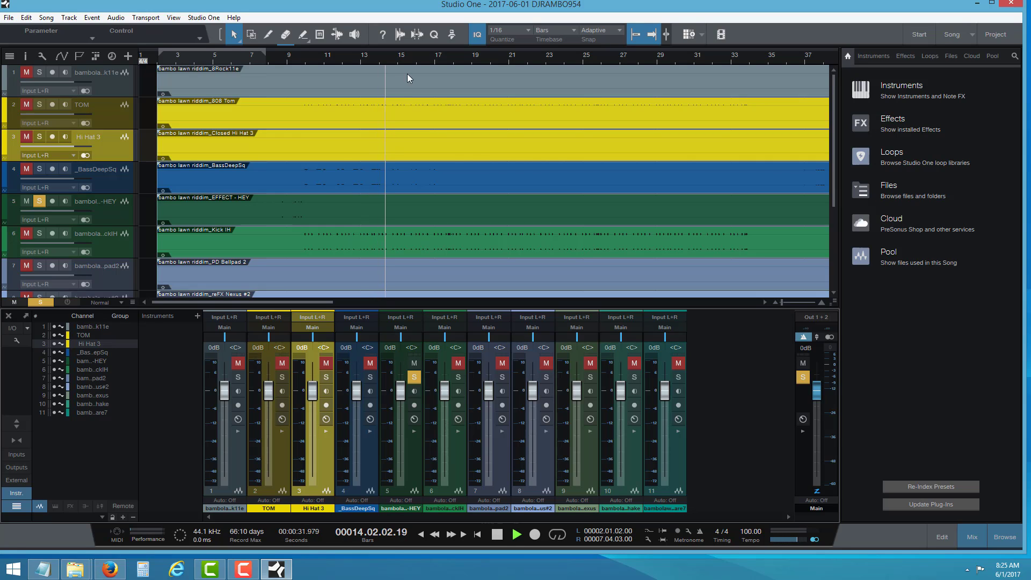
pyautogui.click(415, 57)
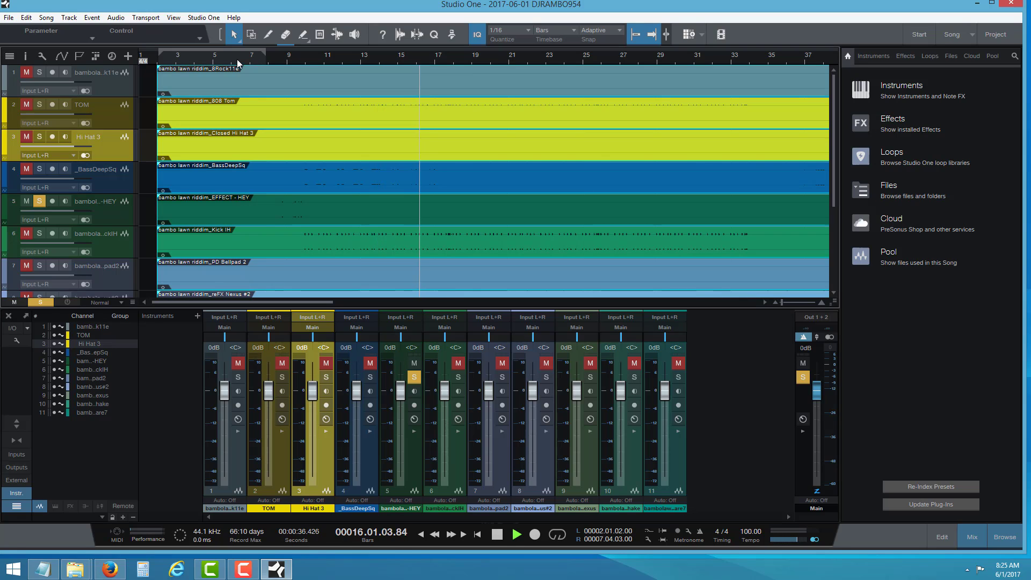
pyautogui.click(205, 58)
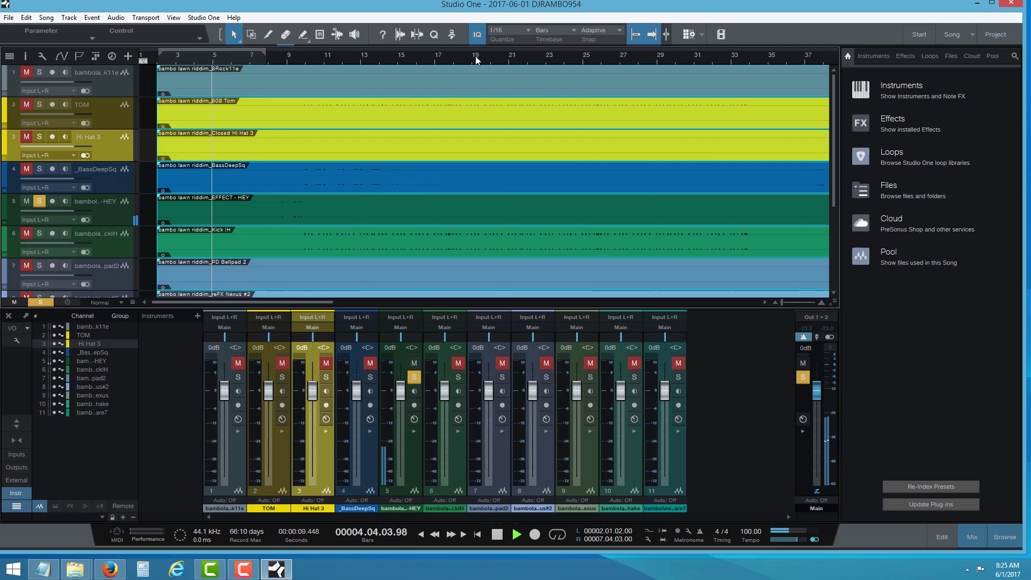
pyautogui.click(497, 534)
pyautogui.rightClick(497, 534)
pyautogui.click(413, 454)
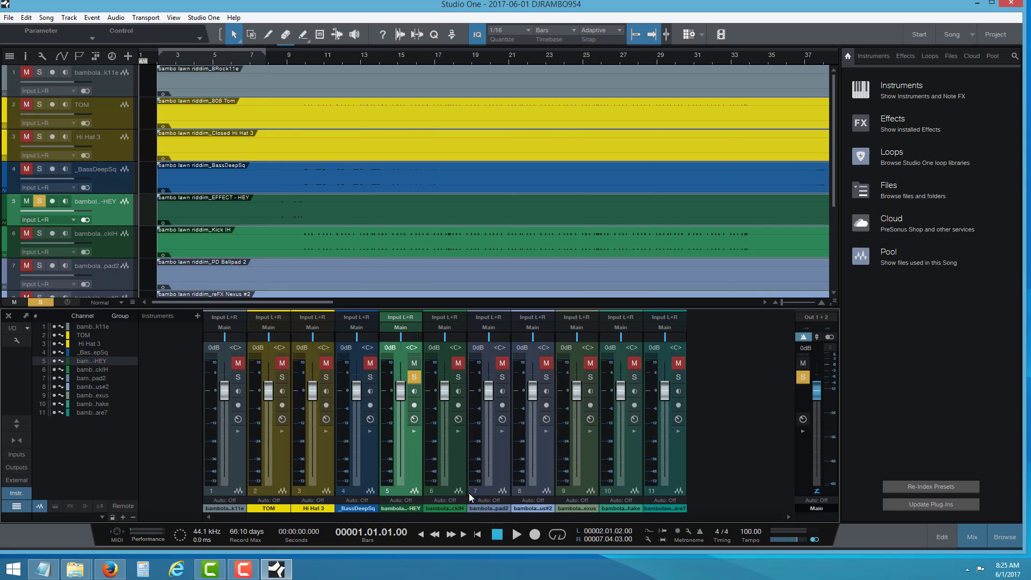
# - Move the solo from EFFECT - HEY to the Kick IH track and audition it from bar 10
pyautogui.moveTo(432, 441)
pyautogui.click(414, 378)
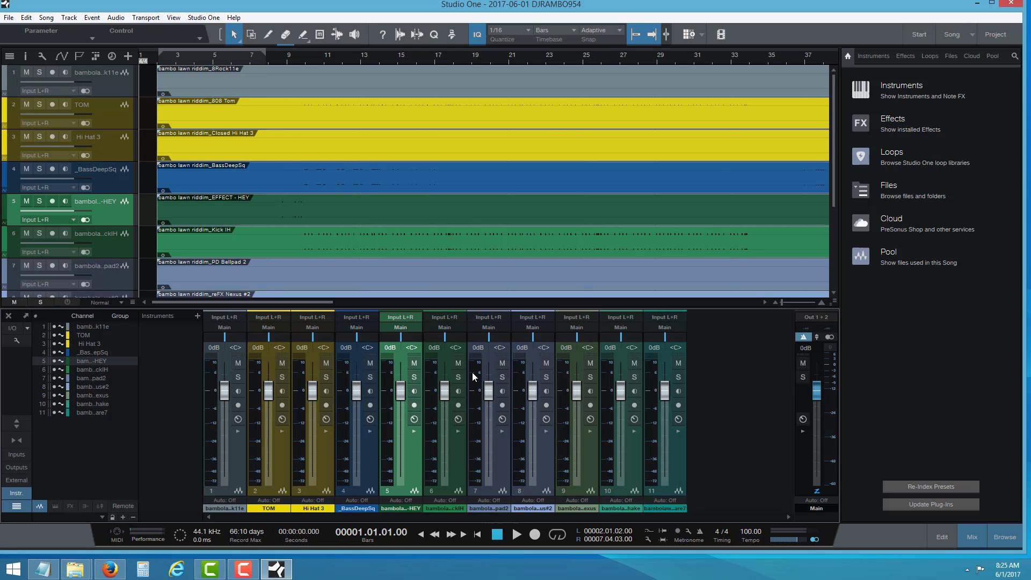
pyautogui.click(458, 377)
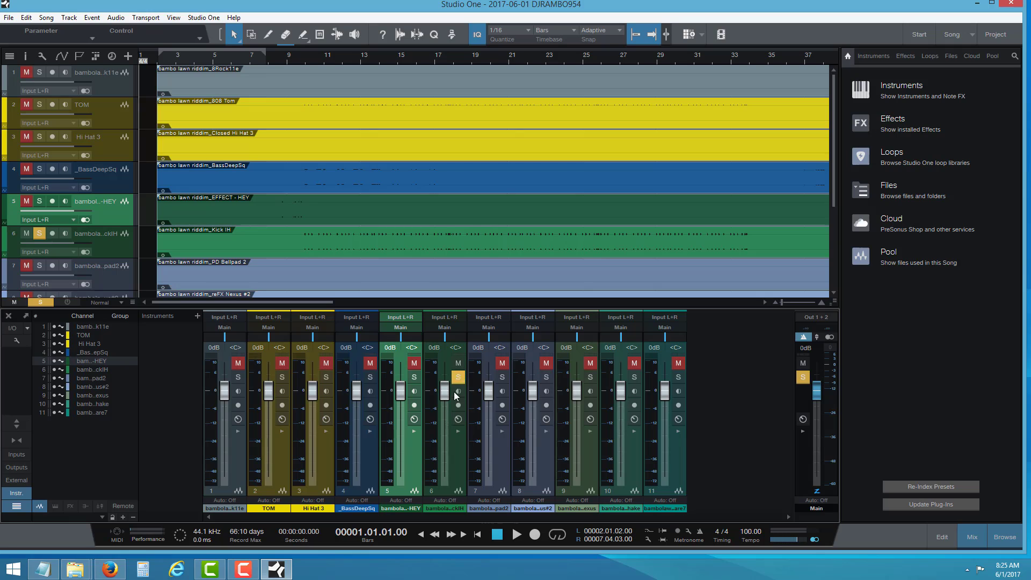
pyautogui.click(516, 534)
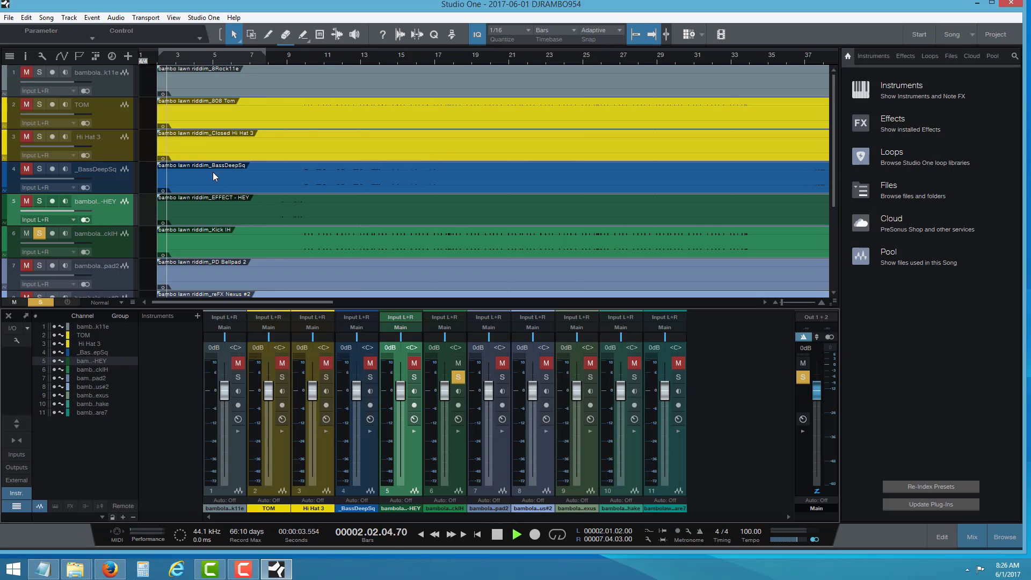
pyautogui.click(304, 60)
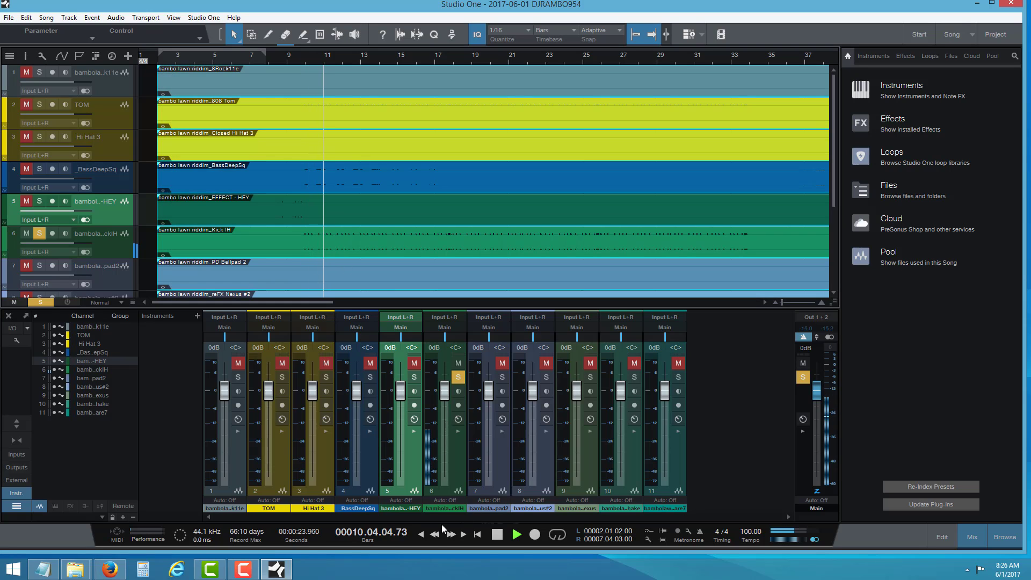
# - Rename the Kick IH channel as _Kick IH, dropping the riddim prefix, and stop playback
pyautogui.doubleClick(443, 510)
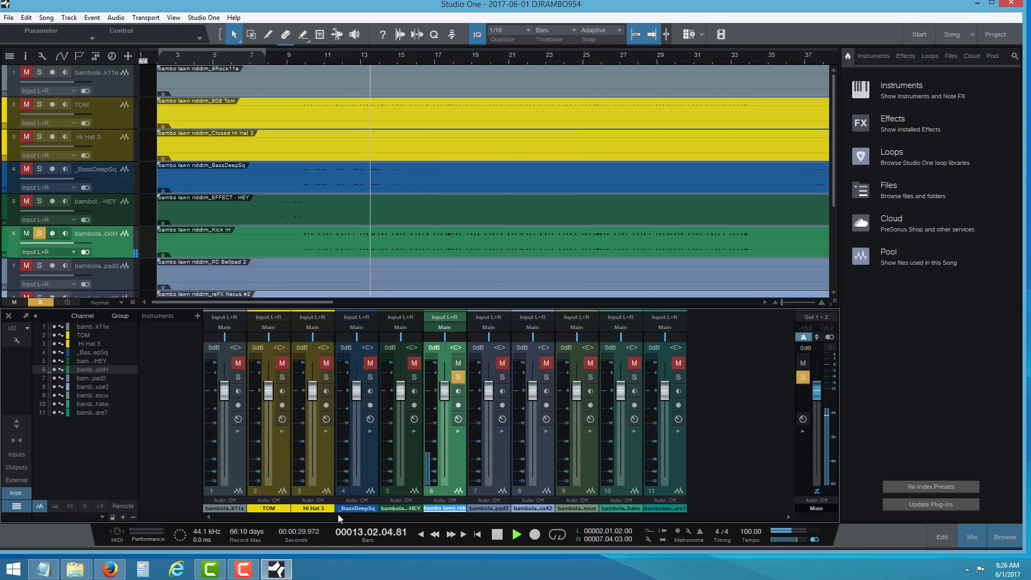
pyautogui.press('Delete')
pyautogui.press('Return')
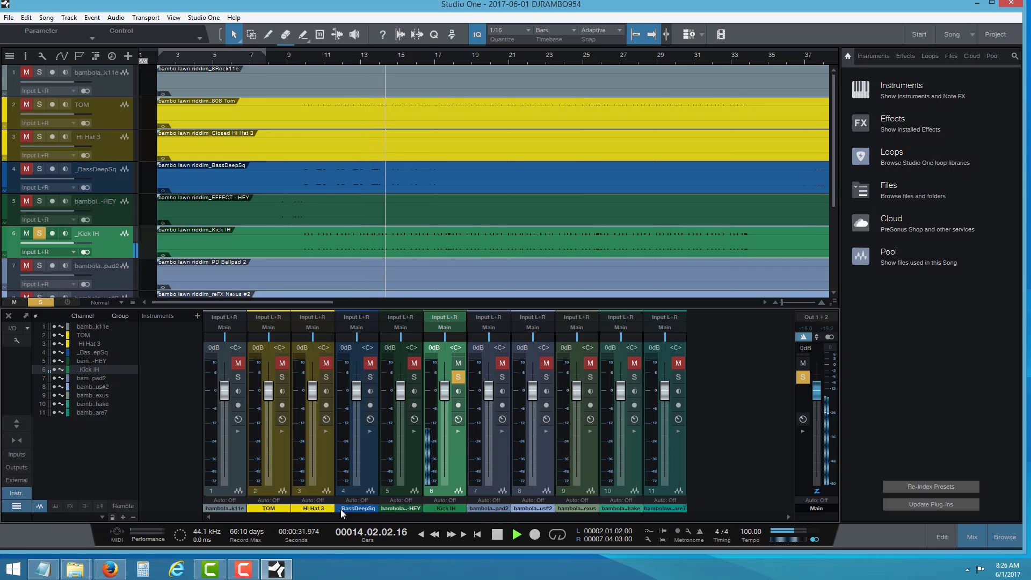
pyautogui.click(498, 535)
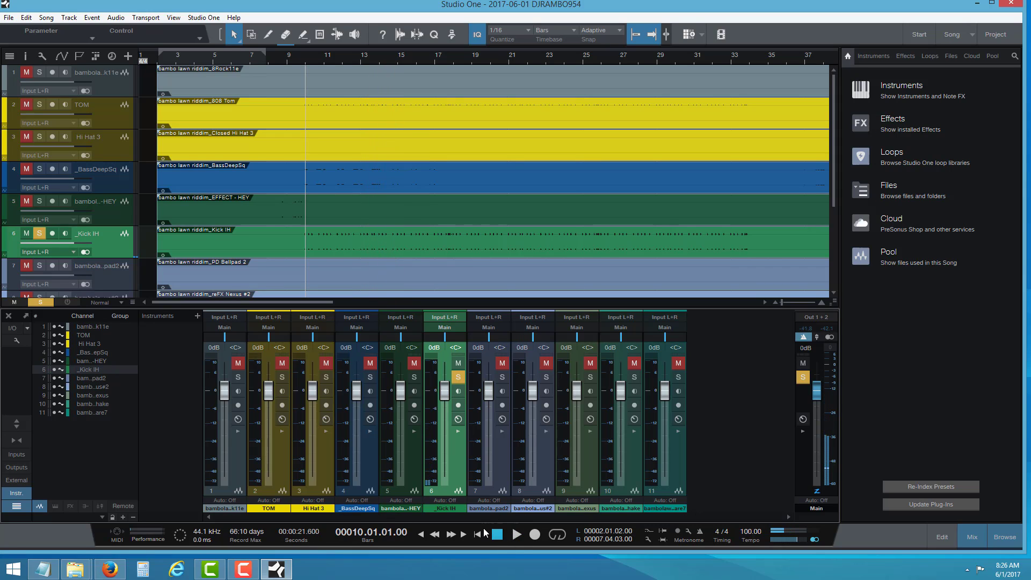
# - Colour the _Kick IH channel bright yellow and arrange the drum channels in the order _Kick IH, Hi Hat 3, TOM
pyautogui.click(453, 510)
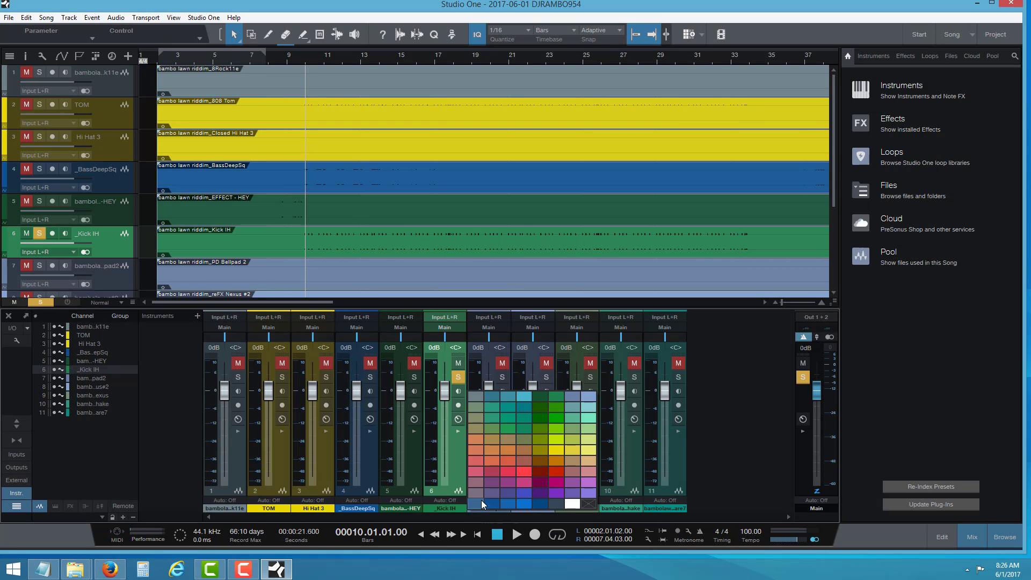
pyautogui.click(556, 446)
pyautogui.moveTo(459, 450); pyautogui.dragTo(282, 471)
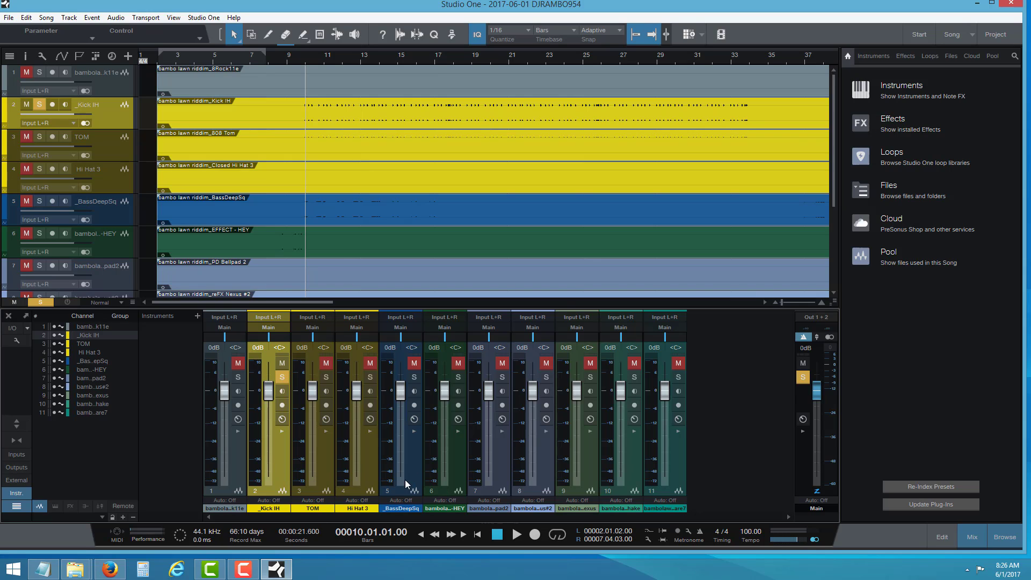
pyautogui.moveTo(332, 468); pyautogui.dragTo(369, 469)
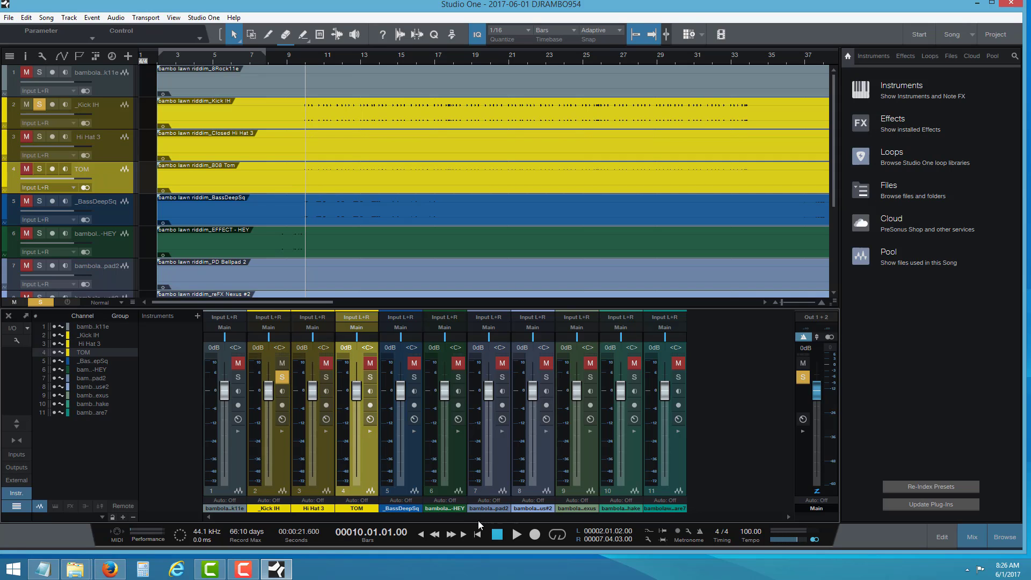
# - Move the 8Rock11e channel between EFFECT - HEY and PD Bellpad 2
pyautogui.click(494, 508)
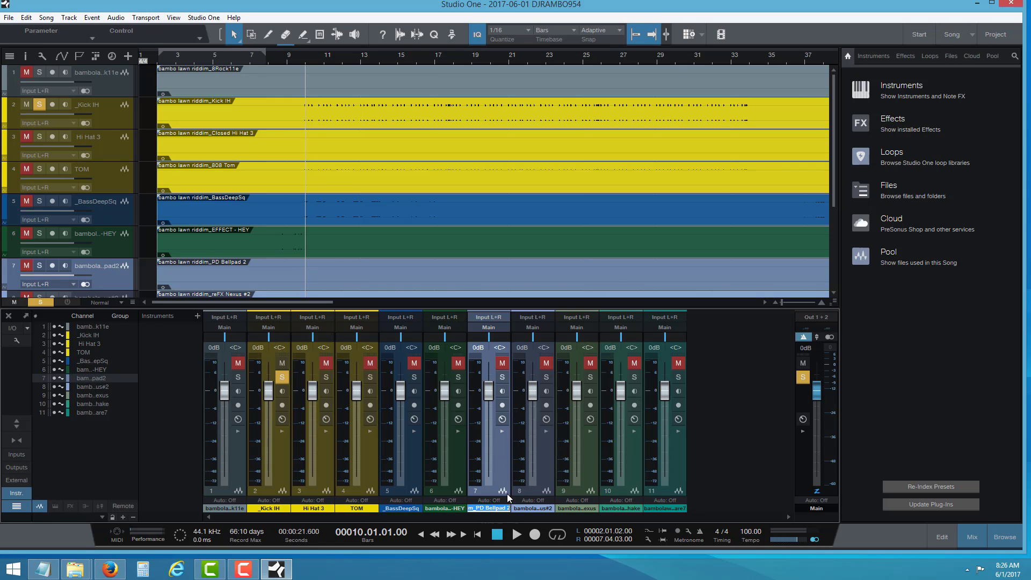
pyautogui.click(233, 476)
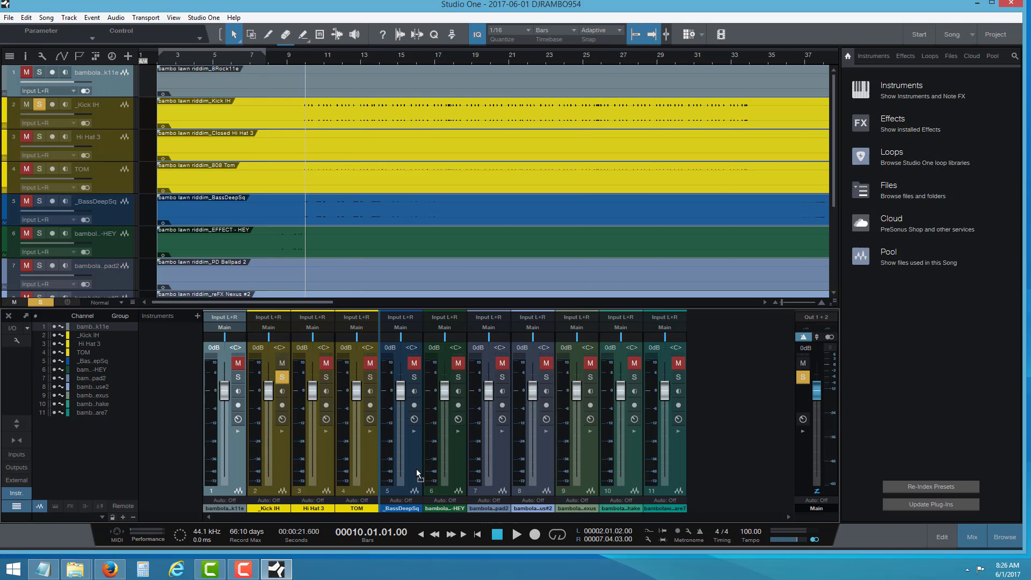
pyautogui.moveTo(480, 466); pyautogui.dragTo(477, 473)
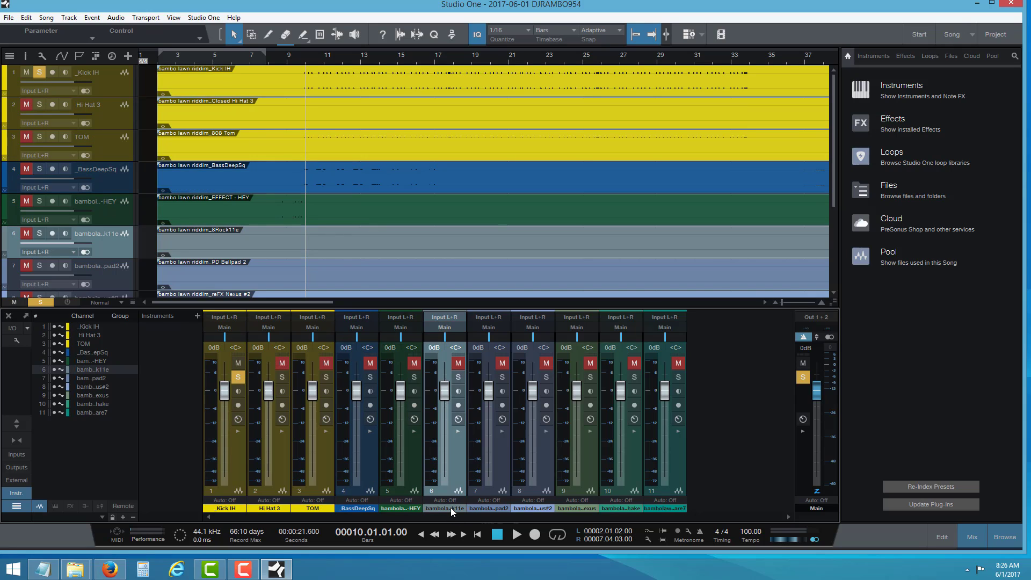
# - Find the Slow Shake channel, move it between TOM and _BassDeepSq, and colour it the same bright yellow as the other drums
pyautogui.click(449, 508)
pyautogui.click(547, 508)
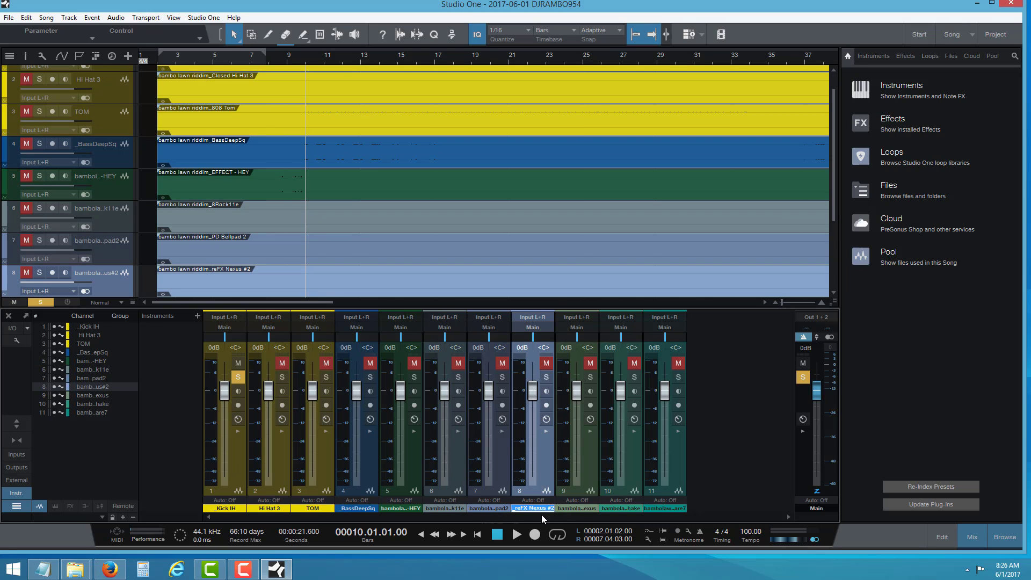
pyautogui.doubleClick(579, 508)
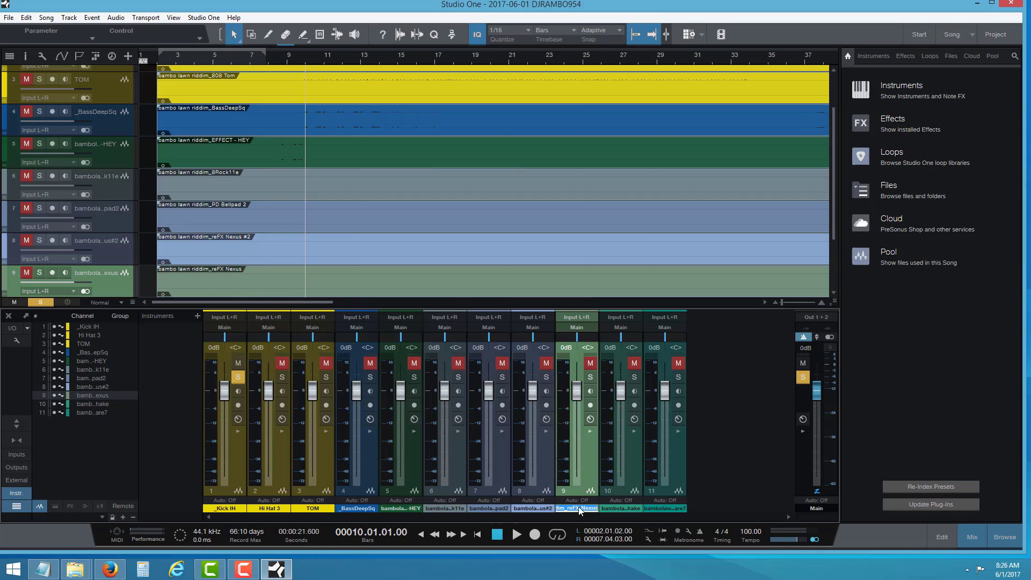
pyautogui.doubleClick(636, 508)
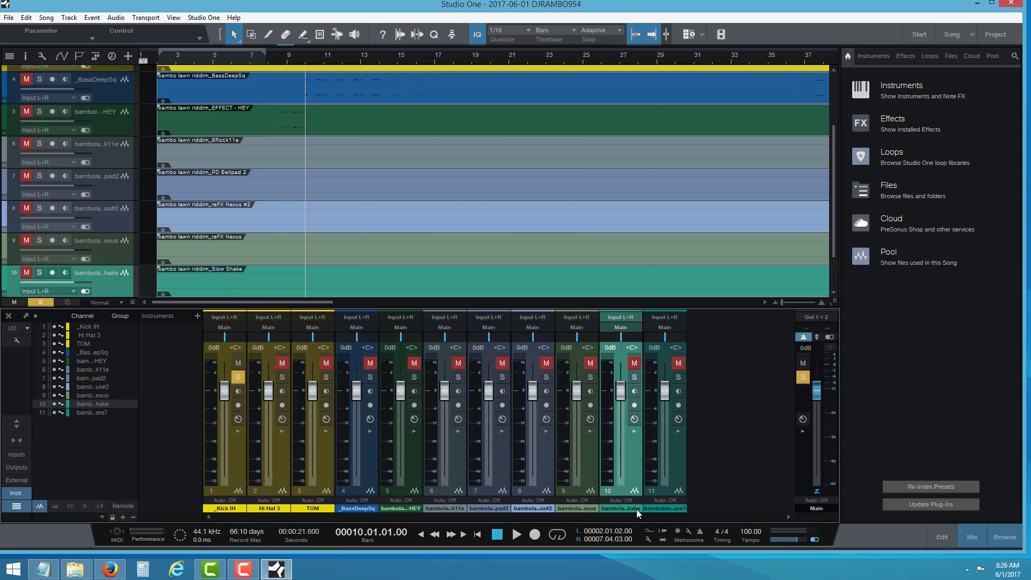
pyautogui.click(633, 462)
pyautogui.moveTo(343, 492); pyautogui.dragTo(343, 493)
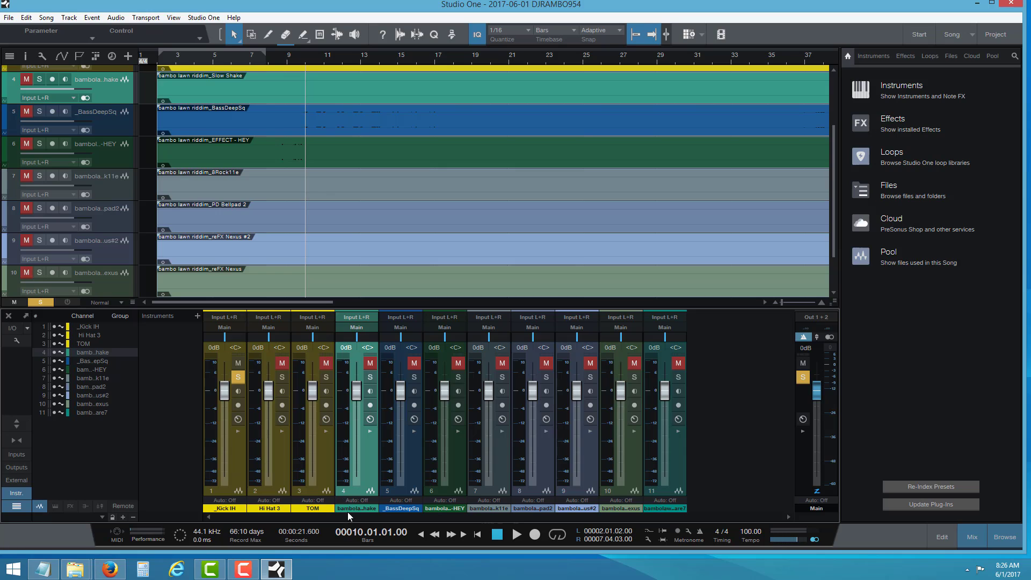
pyautogui.click(352, 510)
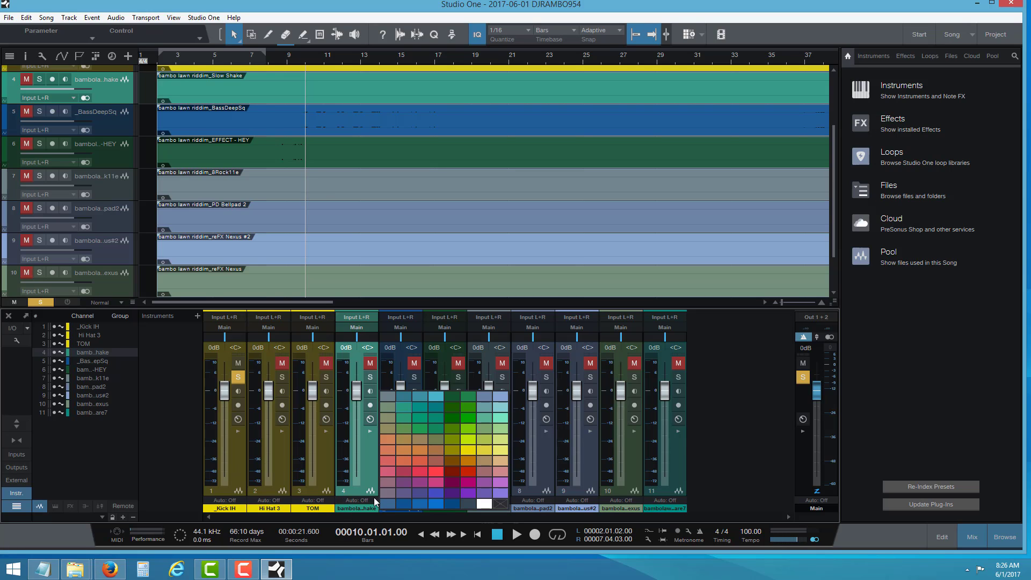
pyautogui.click(469, 449)
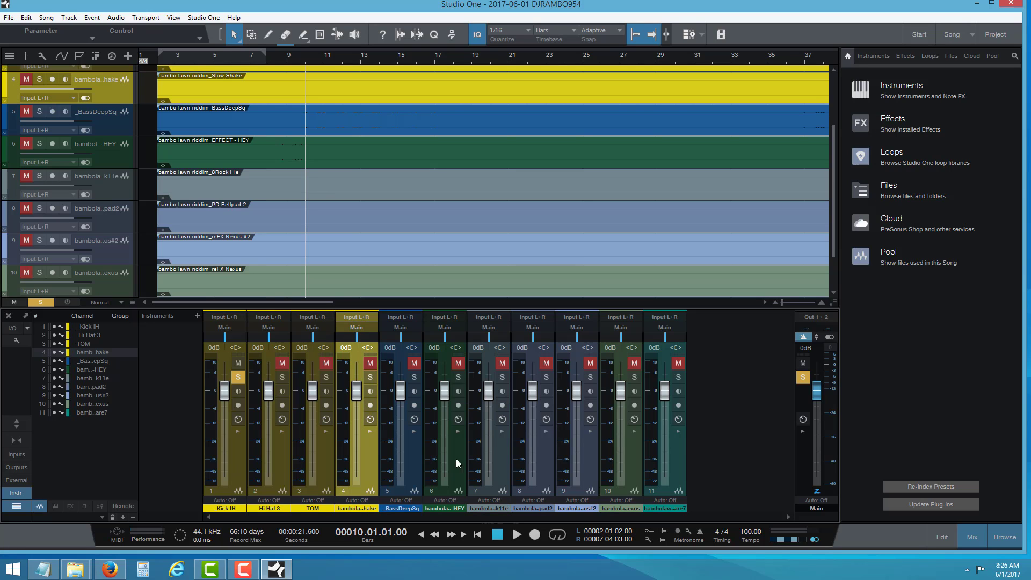
# - Rename the Slow Shake channel as Shake
pyautogui.doubleClick(361, 509)
pyautogui.moveTo(365, 511); pyautogui.dragTo(314, 516)
pyautogui.write('Shake')
pyautogui.press('Return')
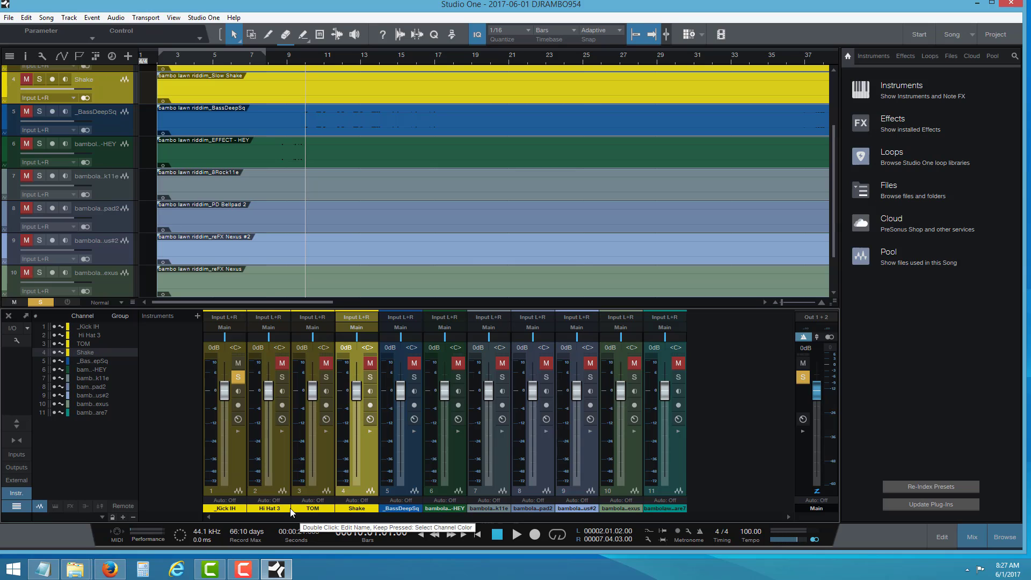
# - Rename the Snare 7 channel as _Snare 7, removing the riddim prefix
pyautogui.doubleClick(663, 509)
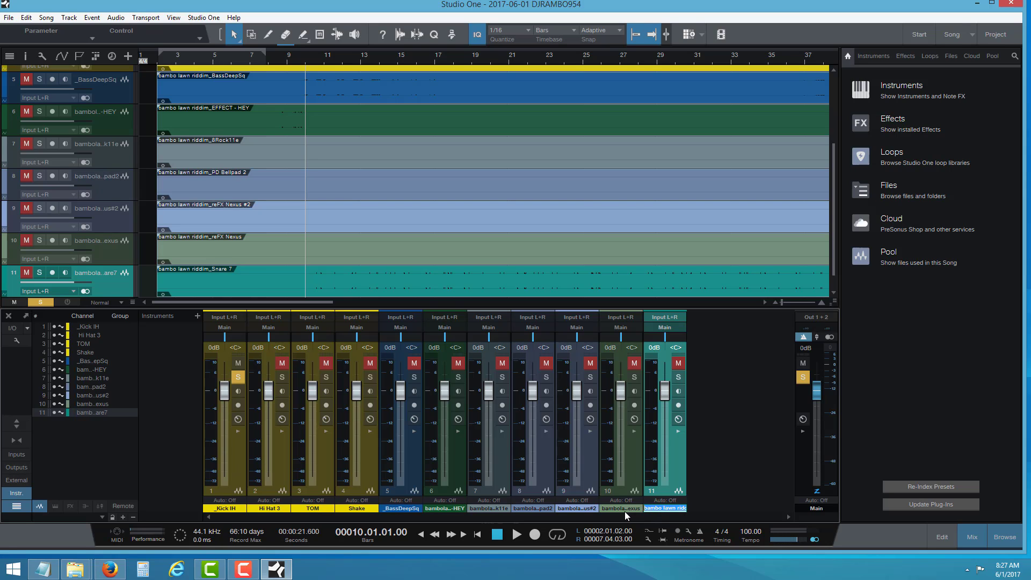
pyautogui.press('BackSpace')
pyautogui.press('Return')
# - Colour the _Snare 7 channel bright yellow and move it between _Kick IH and Hi Hat 3
pyautogui.click(674, 507)
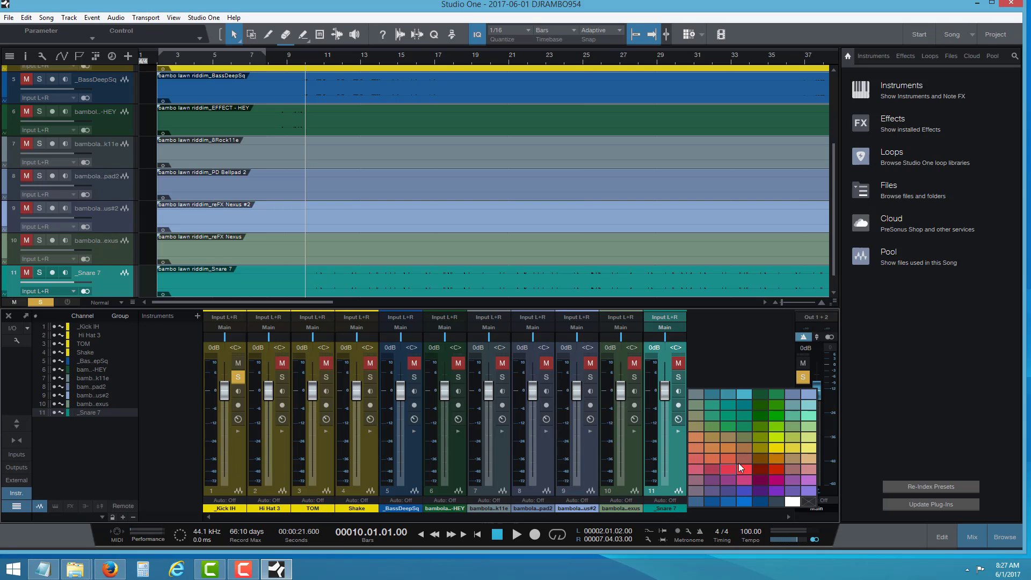
pyautogui.click(775, 448)
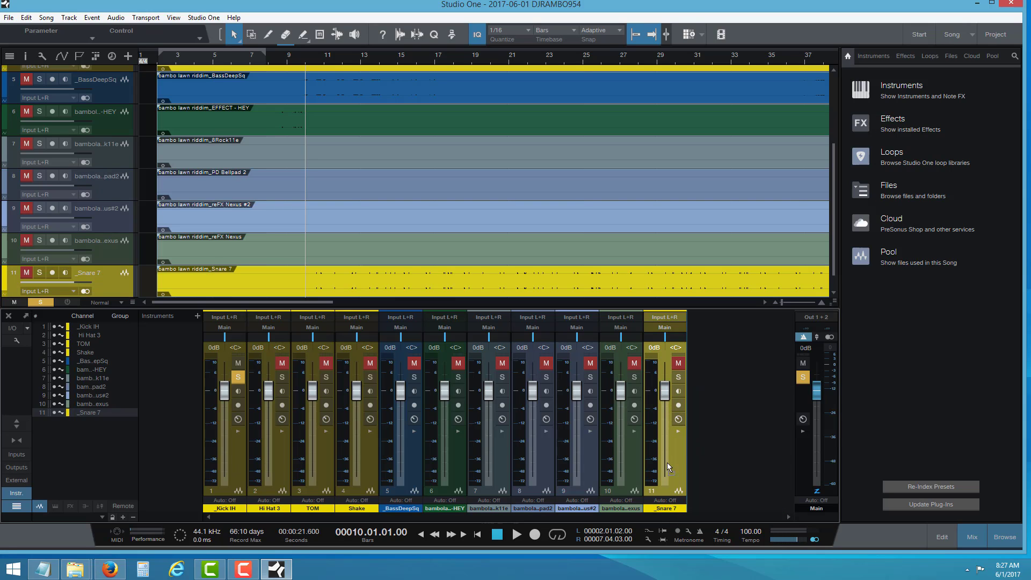
pyautogui.moveTo(260, 504); pyautogui.dragTo(261, 504)
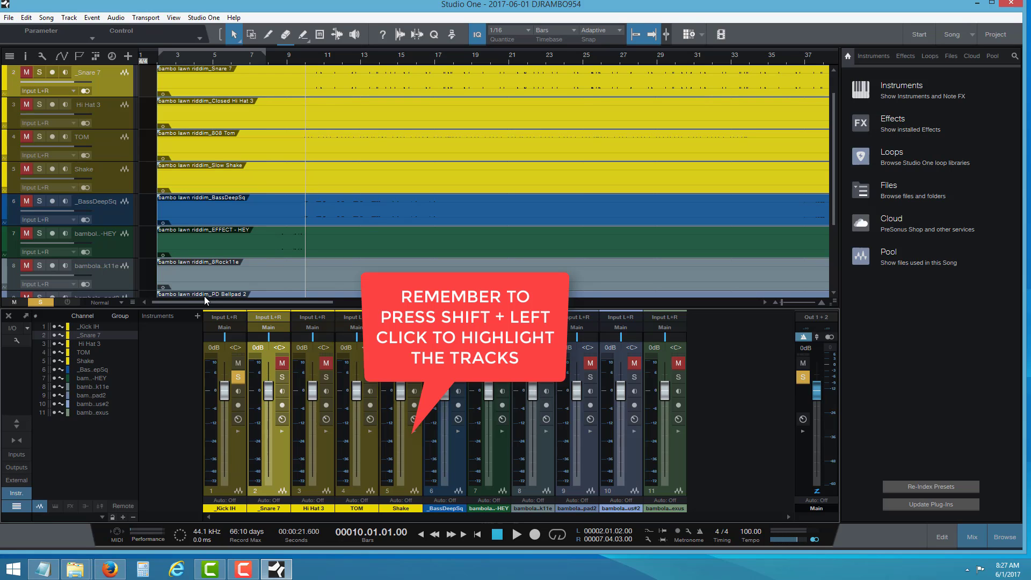
# - Select the five drum channels from _Kick IH to Shake and switch off their solo
pyautogui.keyDown('shift'); pyautogui.click(240, 456); pyautogui.keyUp('shift')
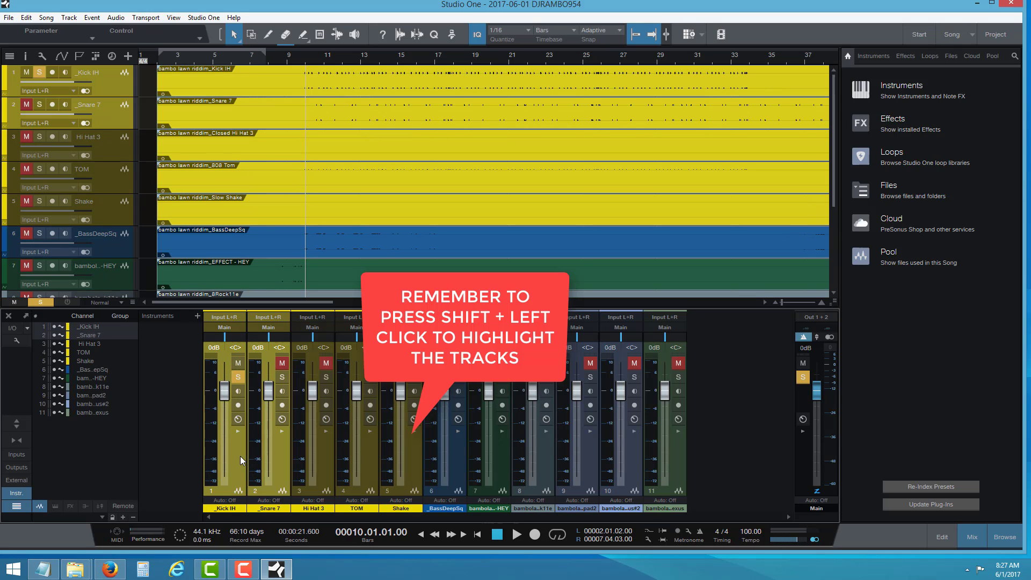
pyautogui.keyDown('shift'); pyautogui.click(323, 471); pyautogui.keyUp('shift')
pyautogui.keyDown('shift'); pyautogui.click(364, 468); pyautogui.keyUp('shift')
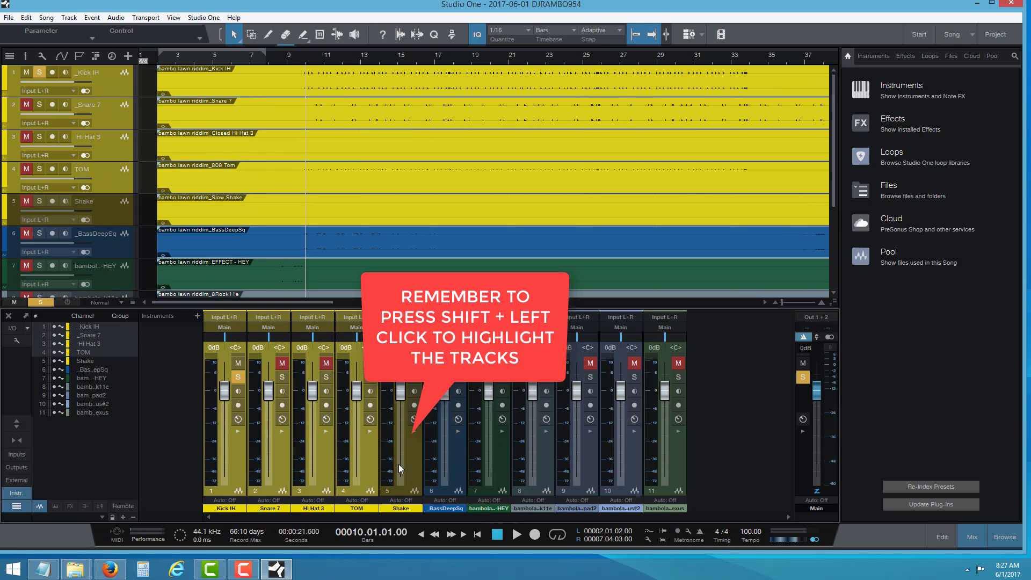
pyautogui.keyDown('shift'); pyautogui.click(408, 466); pyautogui.keyUp('shift')
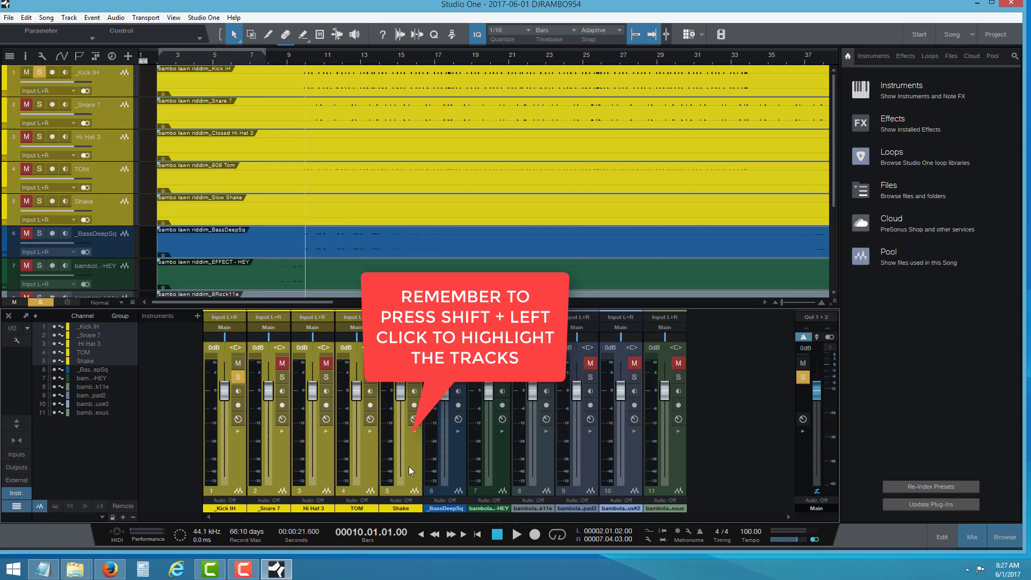
pyautogui.click(239, 382)
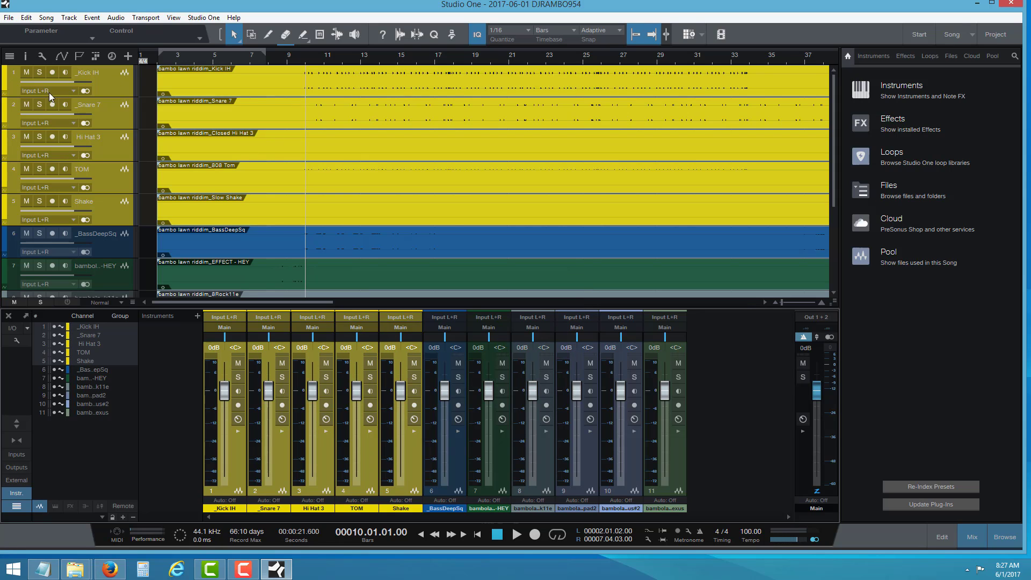
# - Pack the selected _Kick IH, _Snare 7, Hi Hat 3, TOM and Shake tracks into a folder
pyautogui.rightClick(116, 74)
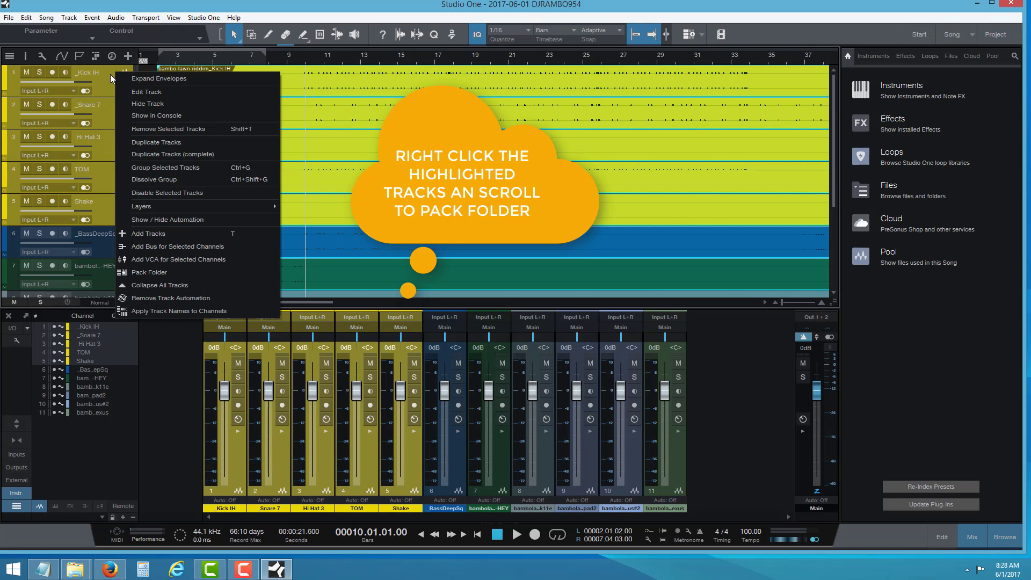
pyautogui.rightClick(111, 74)
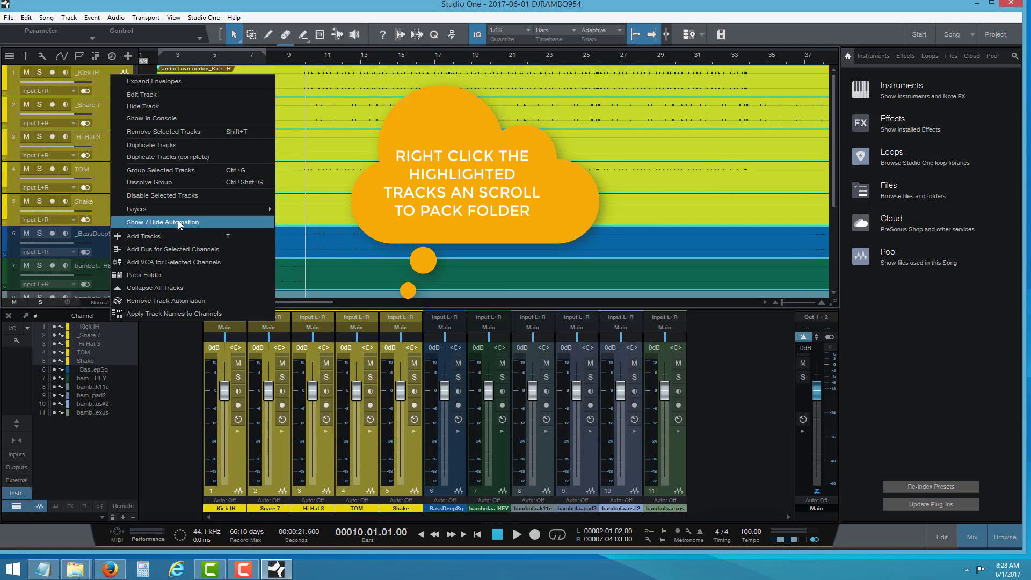
pyautogui.click(150, 274)
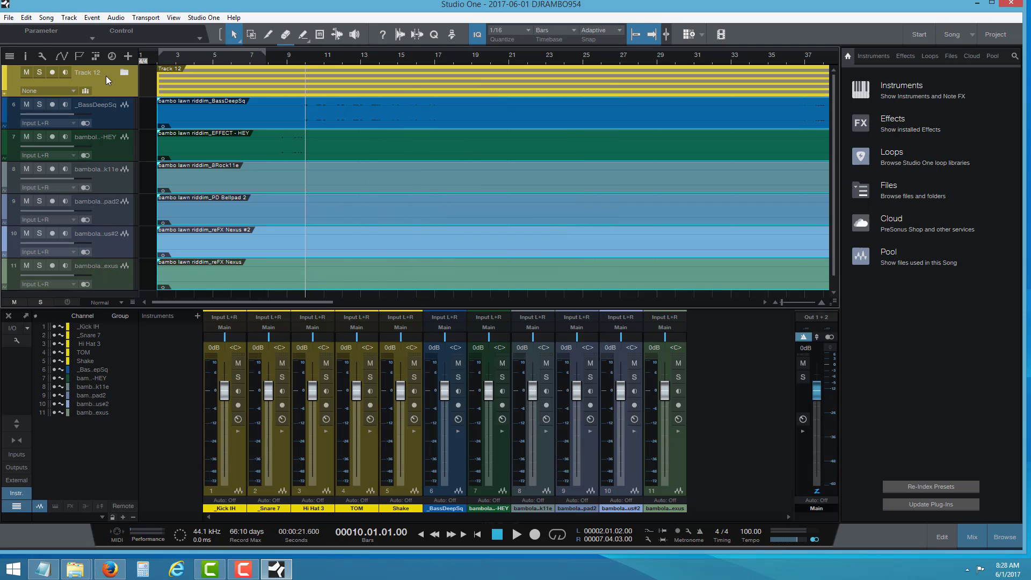
# - Add a bus channel for the drum folder and rename the folder track as DRUM BUSS
pyautogui.click(73, 91)
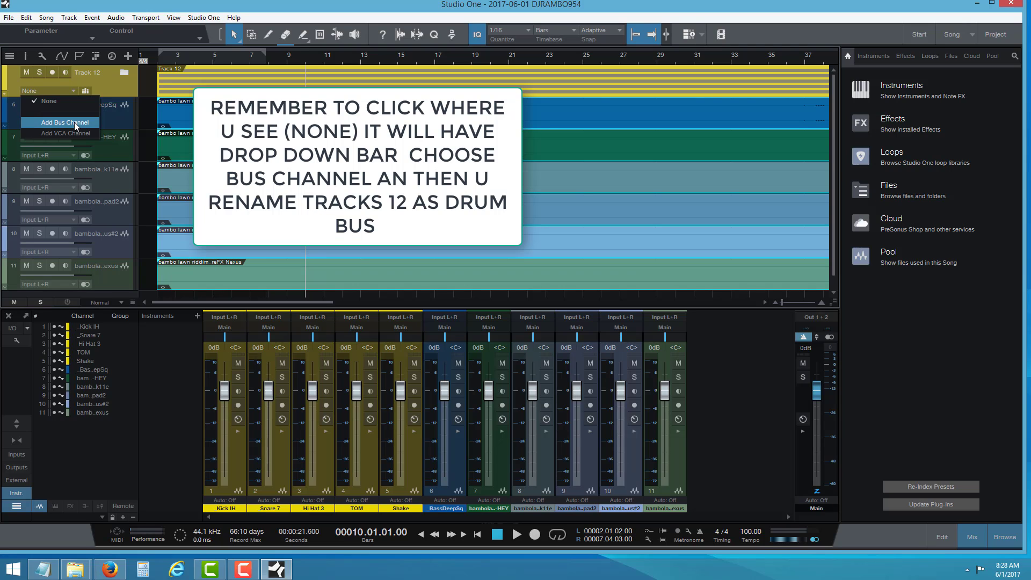
pyautogui.click(74, 122)
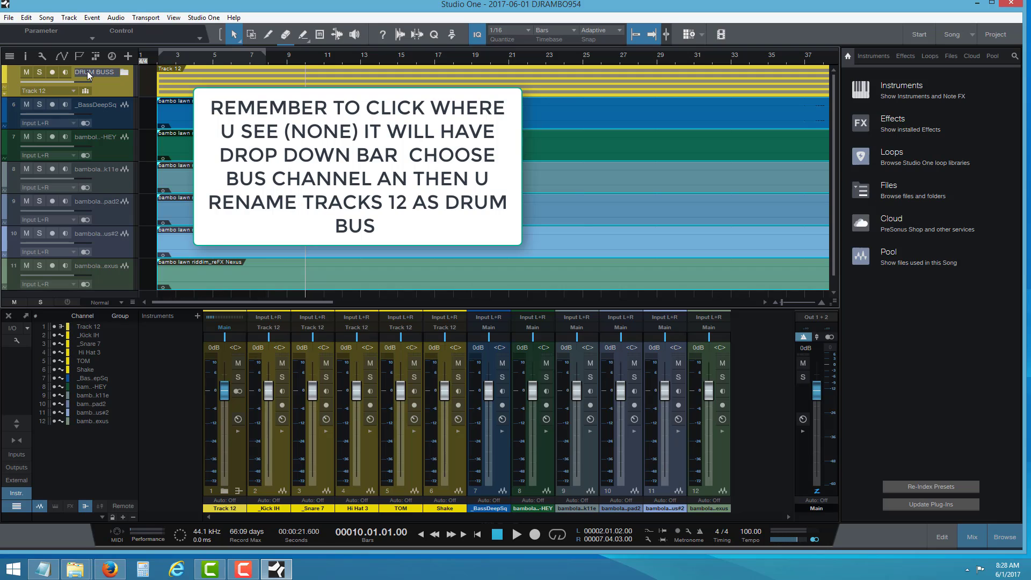
pyautogui.press('Return')
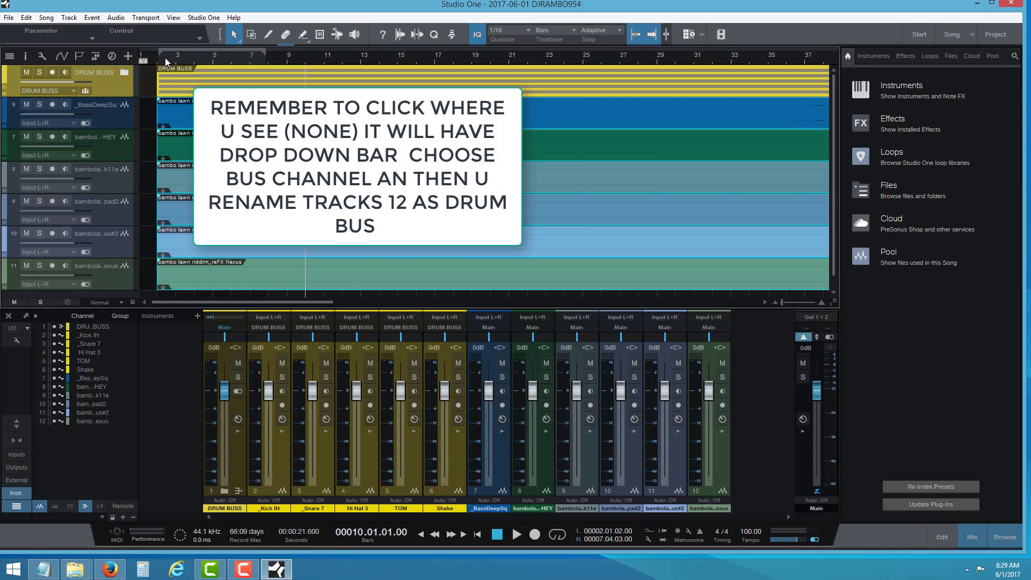
pyautogui.click(124, 71)
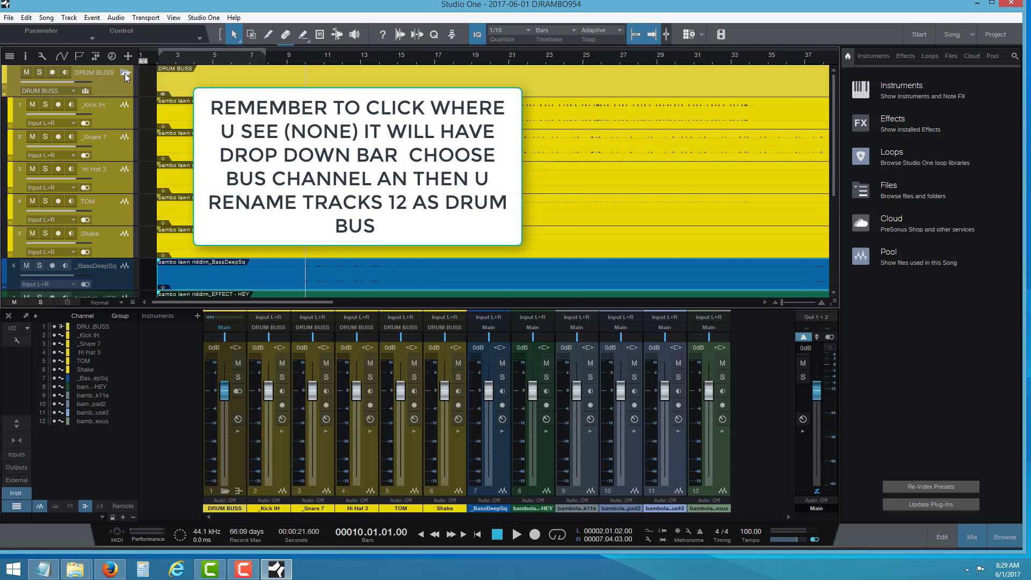
pyautogui.click(125, 73)
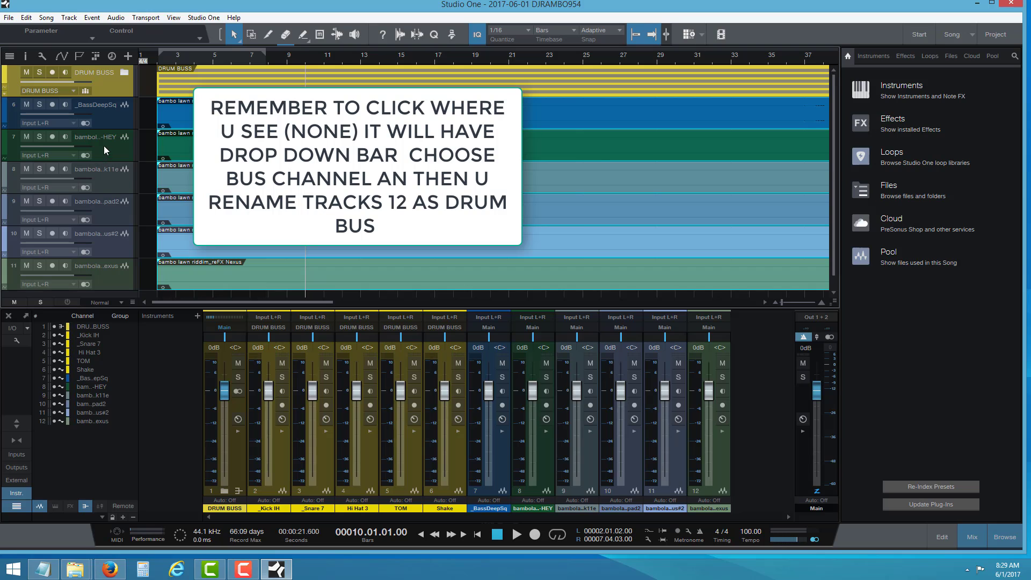
# - Move the EFFECT - HEY track above _BassDeepSq, directly below the DRUM BUSS folder
pyautogui.moveTo(104, 146); pyautogui.dragTo(108, 120)
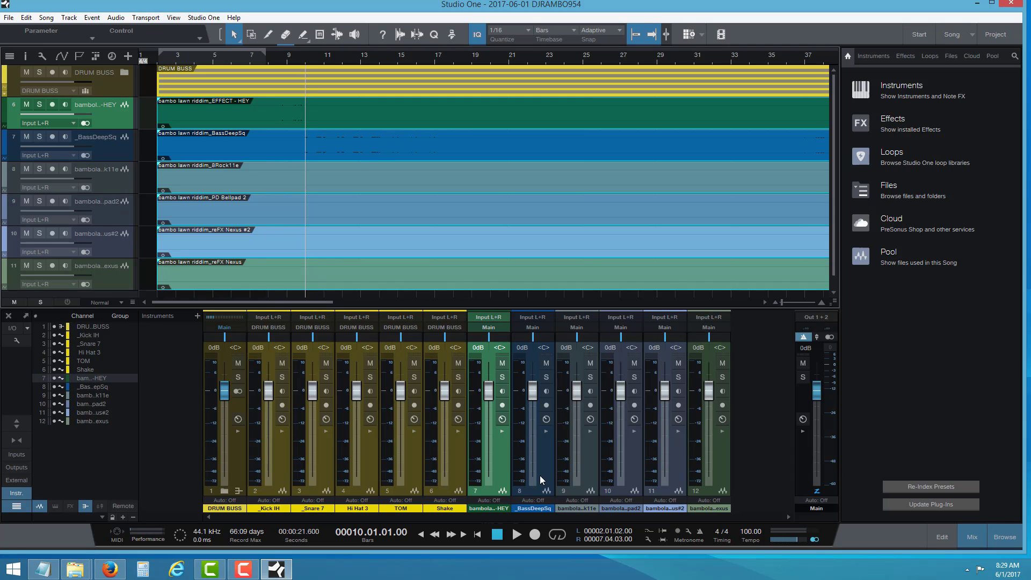
pyautogui.click(576, 477)
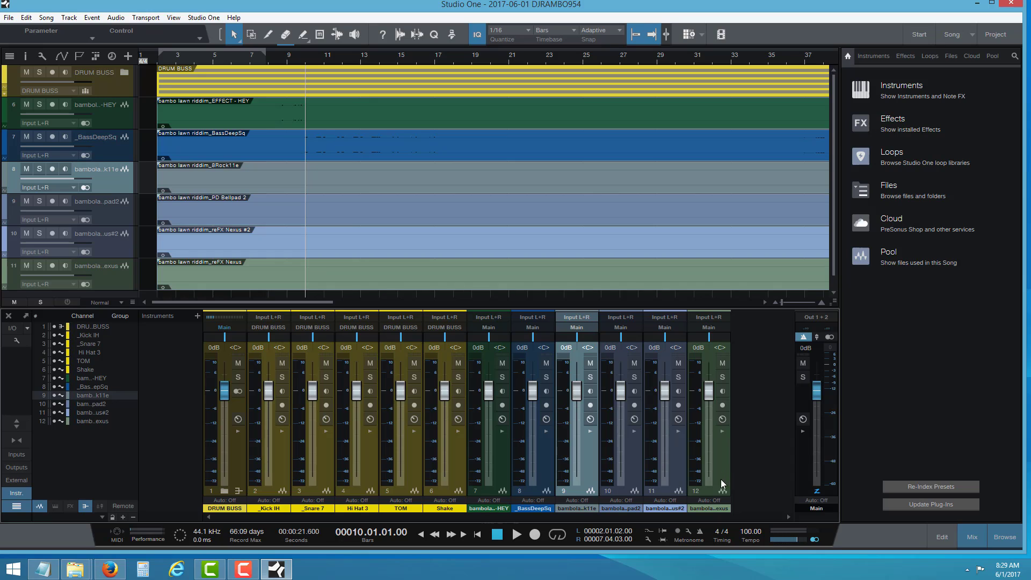
# - Rename the reFX Nexus channel as Nexus by removing the riddim and reFX prefix
pyautogui.doubleClick(709, 507)
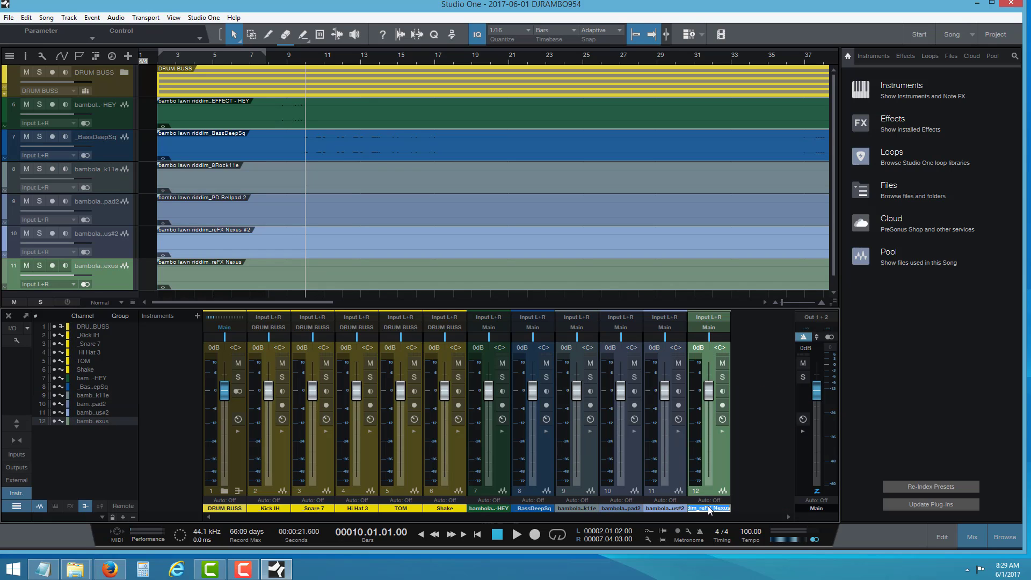
pyautogui.press('Home')
pyautogui.press('Delete')
pyautogui.press('Delete')
pyautogui.press('Delete')
pyautogui.press('Delete')
pyautogui.press('Delete')
pyautogui.press('Delete')
pyautogui.press('Delete')
pyautogui.press('Delete')
pyautogui.press('Delete')
pyautogui.press('Delete')
pyautogui.press('Delete')
pyautogui.press('Delete')
pyautogui.press('Delete')
pyautogui.press('Delete')
pyautogui.press('Delete')
pyautogui.press('Delete')
pyautogui.press('Delete')
pyautogui.press('Delete')
pyautogui.press('Delete')
pyautogui.press('Delete')
pyautogui.press('Return')
# - Rename the reFX Nexus #2 channel as Nexus #2
pyautogui.doubleClick(666, 508)
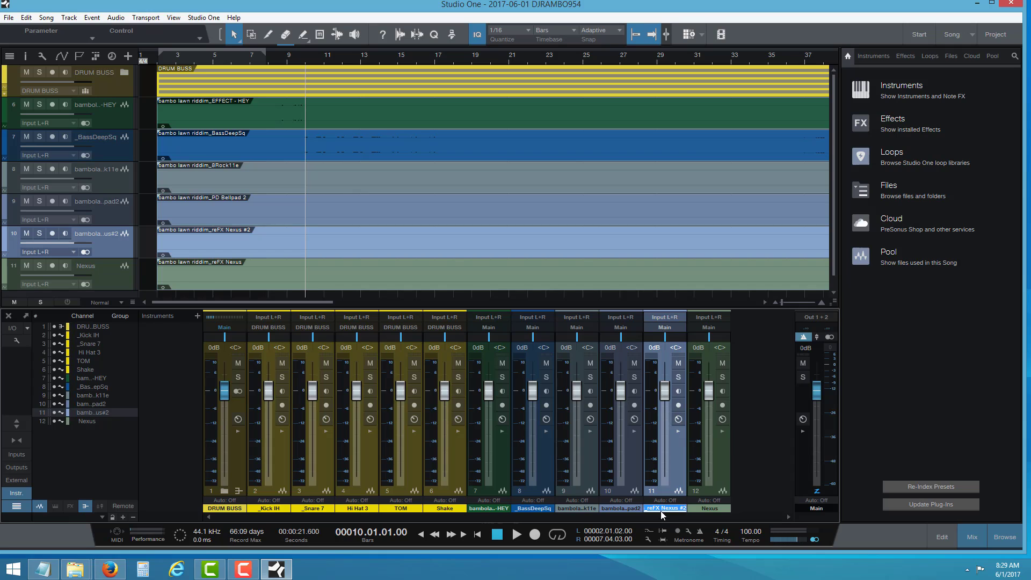
pyautogui.hotkey('ctrl', 'v')
pyautogui.rightClick(576, 502)
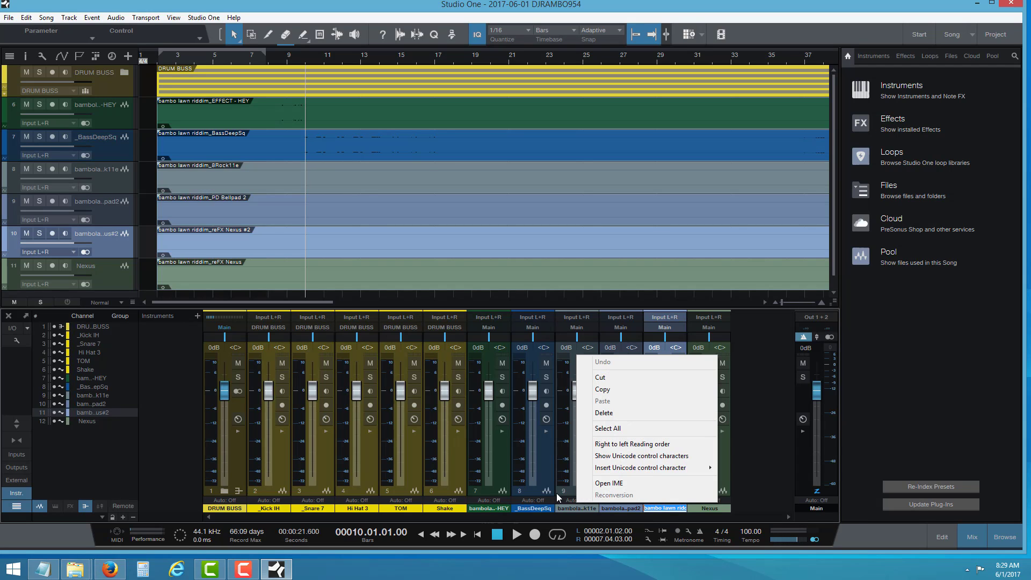
pyautogui.click(178, 406)
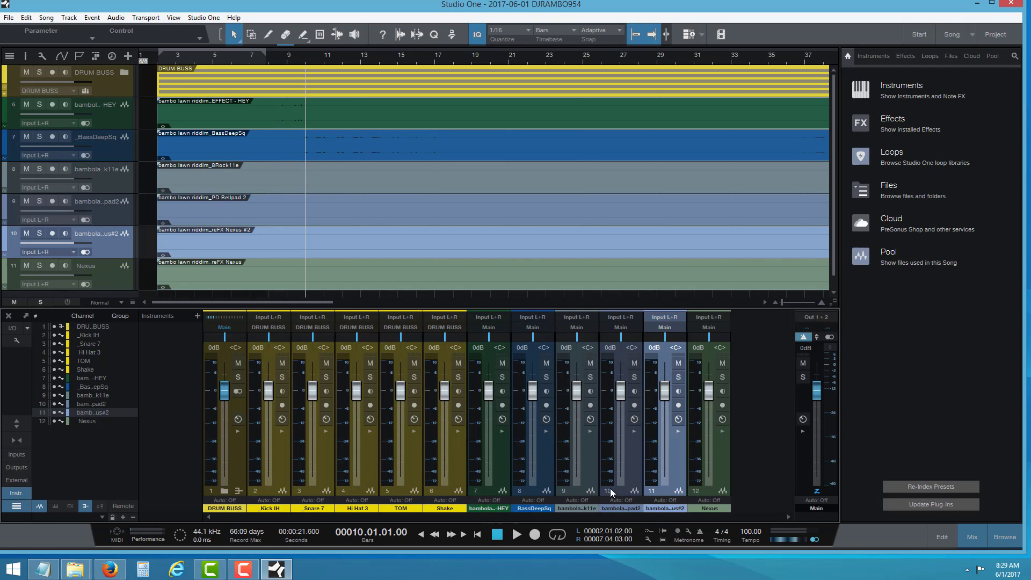
pyautogui.doubleClick(665, 509)
pyautogui.write('bambo lawn riddim_reFX Nexus #2')
pyautogui.press('BackSpace')
pyautogui.press('Return')
# - Rename the PD Bellpad 2 channel as Bellpad 2
pyautogui.click(630, 511)
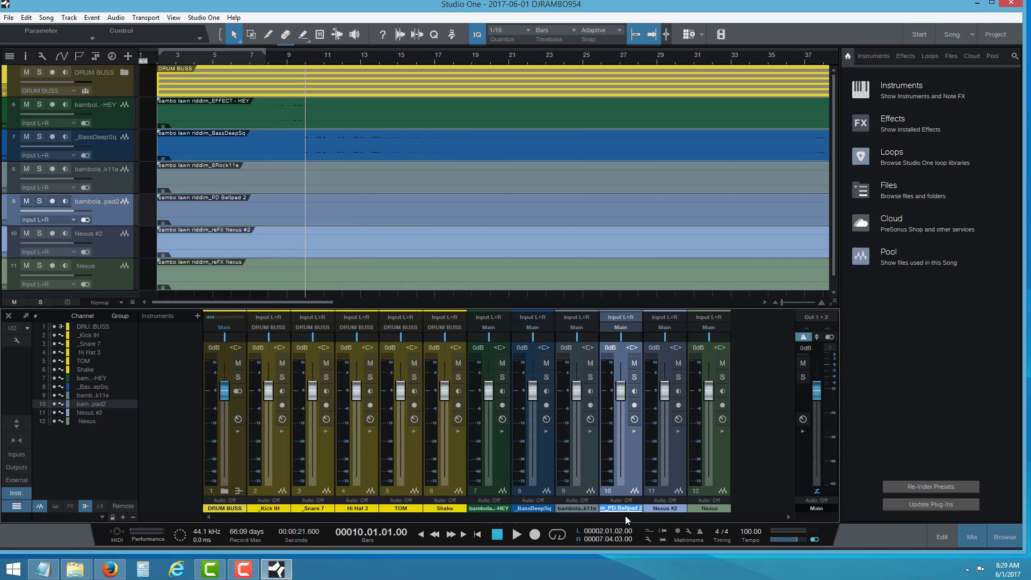
pyautogui.click(618, 509)
pyautogui.moveTo(617, 509); pyautogui.dragTo(573, 506)
pyautogui.press('BackSpace')
# - Rename the 8Rock11e channel as Rock11e
pyautogui.doubleClick(588, 510)
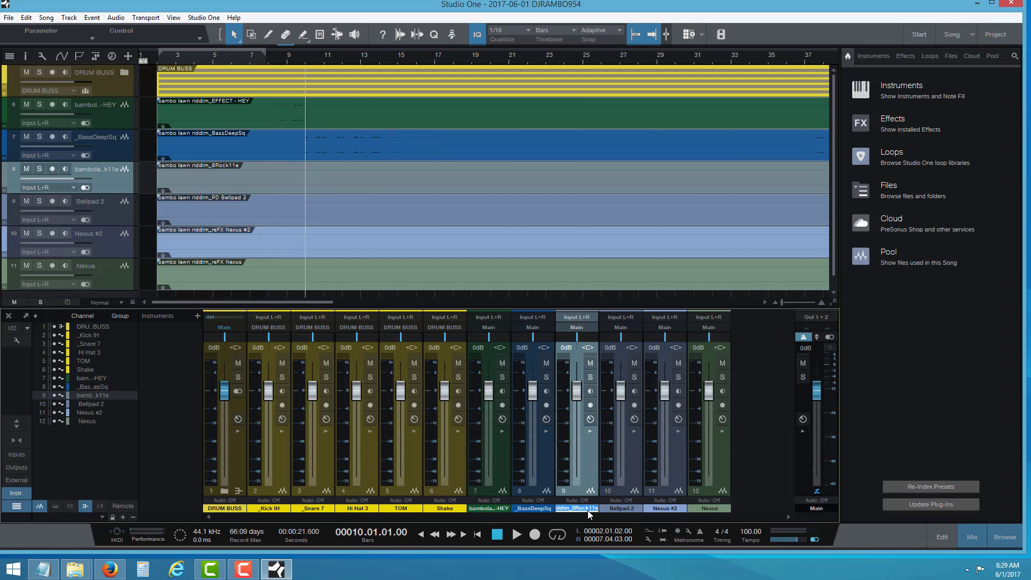
pyautogui.click(587, 510)
pyautogui.moveTo(577, 510); pyautogui.dragTo(515, 504)
pyautogui.press('BackSpace')
pyautogui.press('Return')
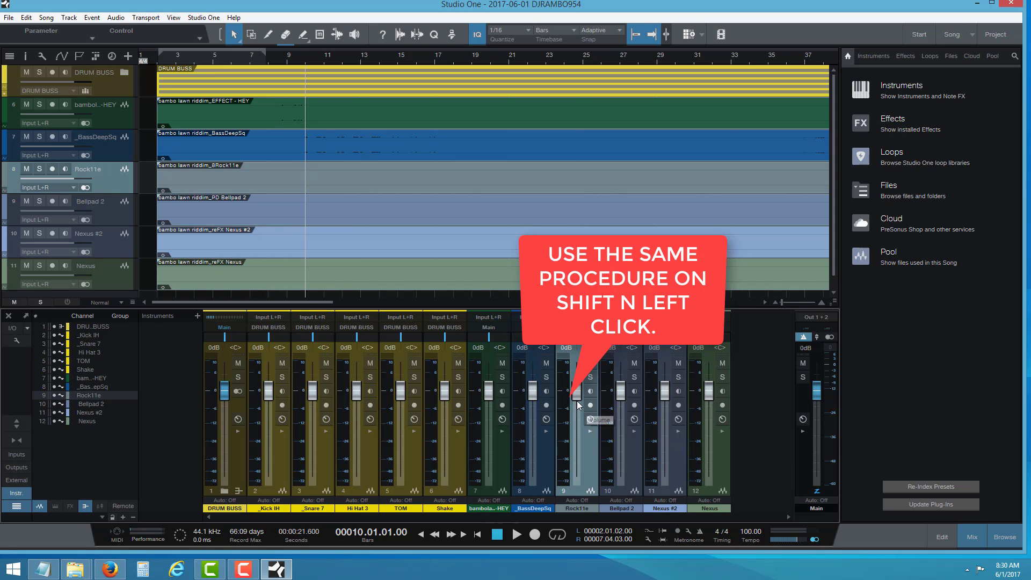
# - Select the Rock11e, Bellpad 2, Nexus #2 and Nexus channels and pack their tracks into a folder
pyautogui.keyDown('shift'); pyautogui.click(627, 442); pyautogui.keyUp('shift')
pyautogui.keyDown('shift'); pyautogui.click(672, 446); pyautogui.keyUp('shift')
pyautogui.keyDown('shift'); pyautogui.click(714, 450); pyautogui.keyUp('shift')
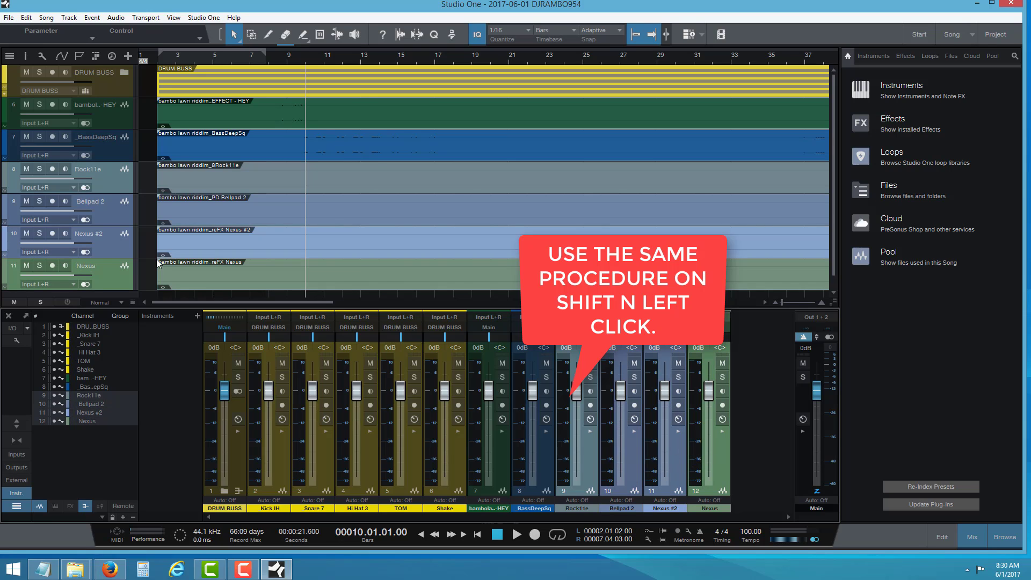
pyautogui.rightClick(121, 180)
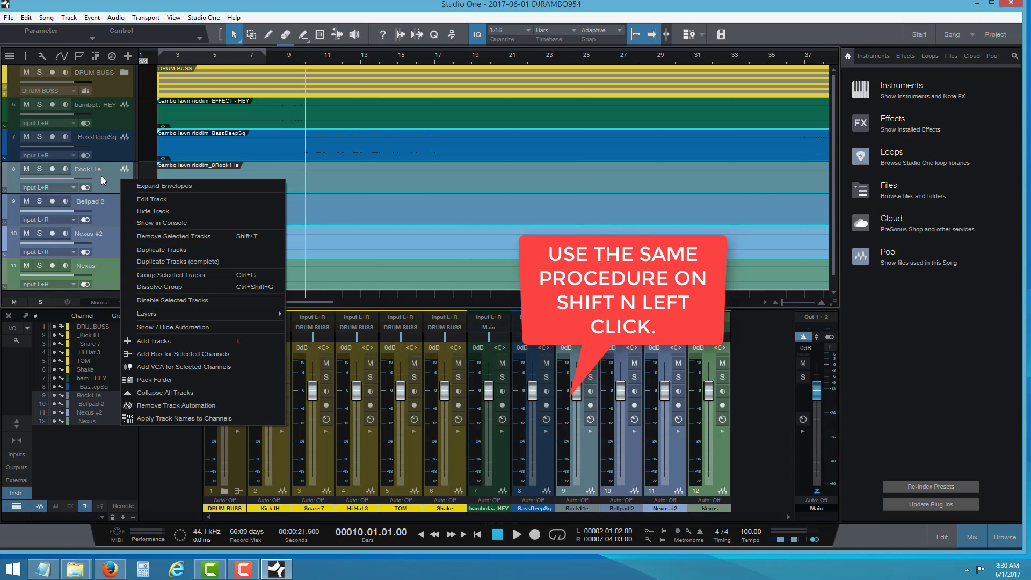
pyautogui.click(157, 384)
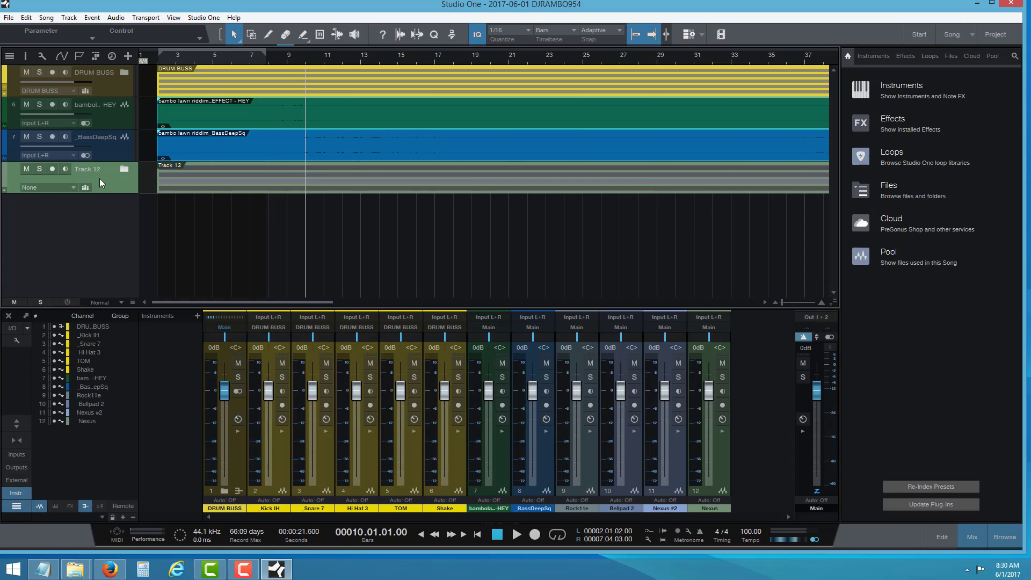
# - Add a bus channel for the new instrument folder and rename the folder track as INSTRUMENTS BUS
pyautogui.click(76, 186)
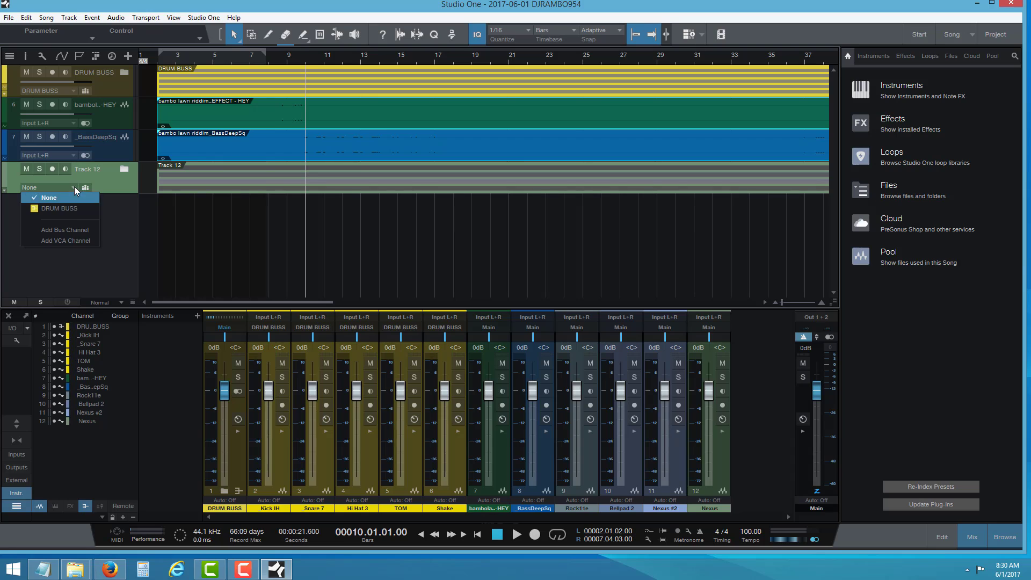
pyautogui.click(60, 236)
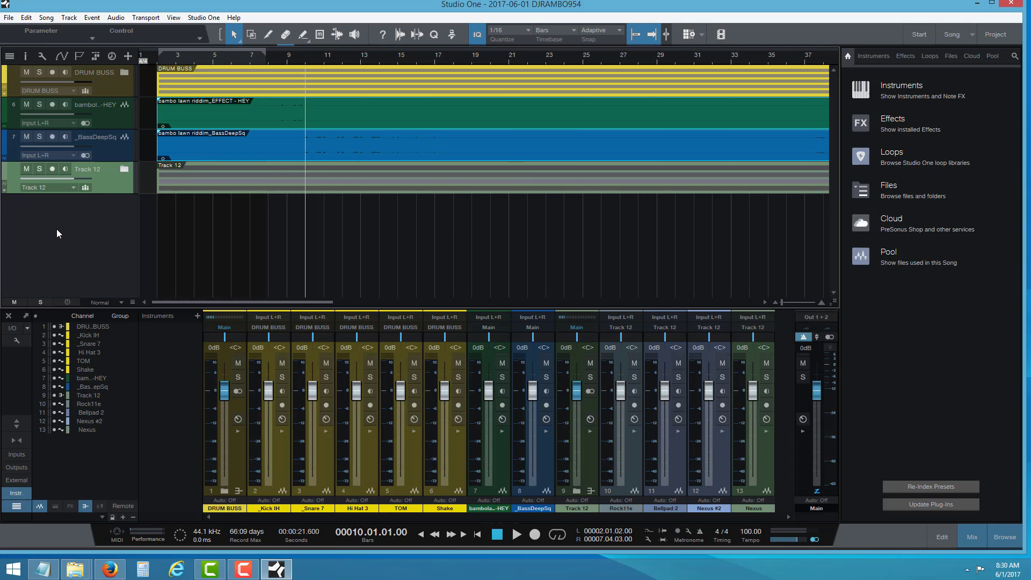
pyautogui.click(96, 168)
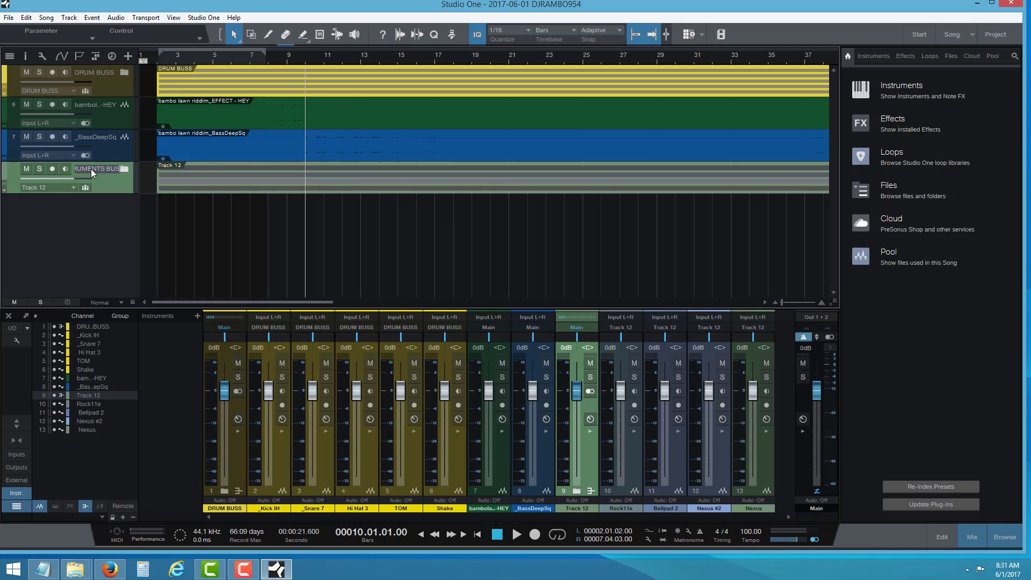
pyautogui.press('Return')
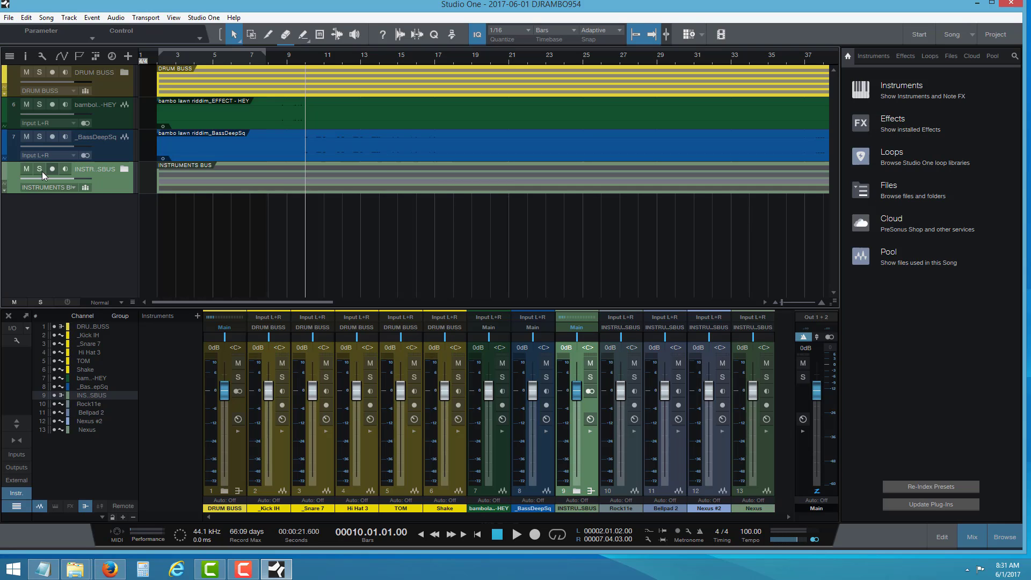
# - Select the INSTRUMENTS BUS channel with its four instrument channels and colour the folder track red
pyautogui.click(4, 180)
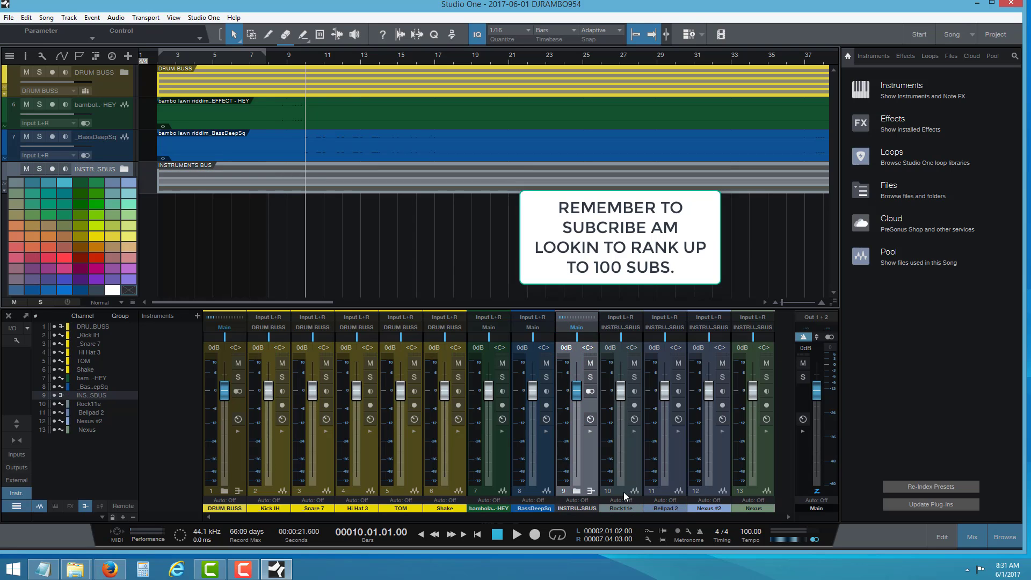
pyautogui.click(625, 468)
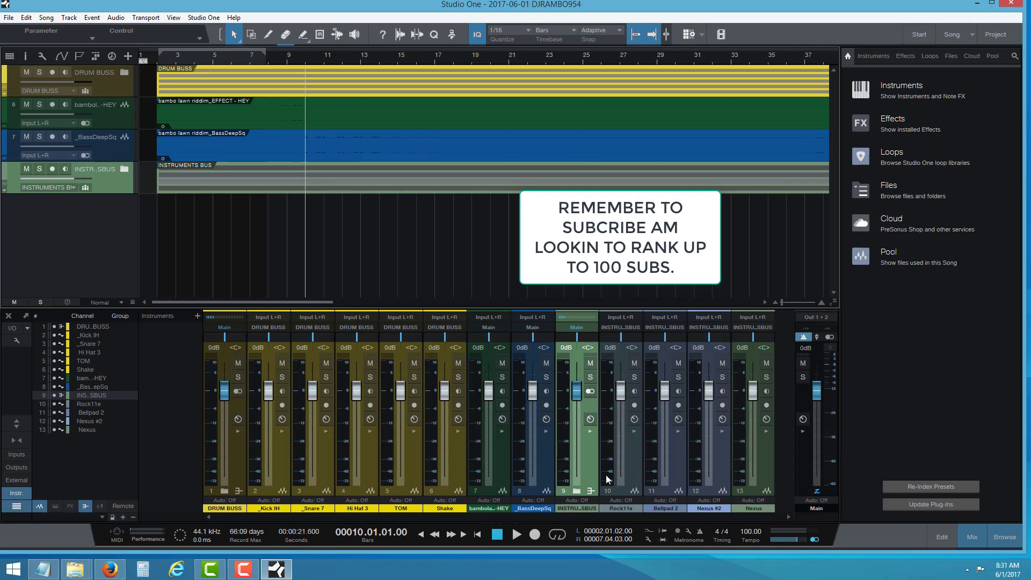
pyautogui.moveTo(623, 475); pyautogui.dragTo(768, 468)
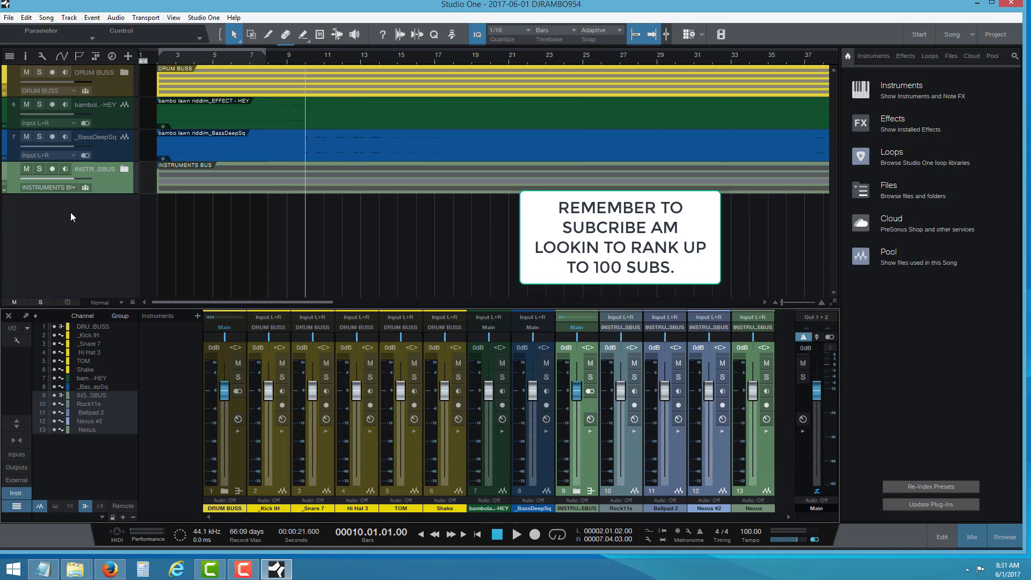
pyautogui.click(4, 180)
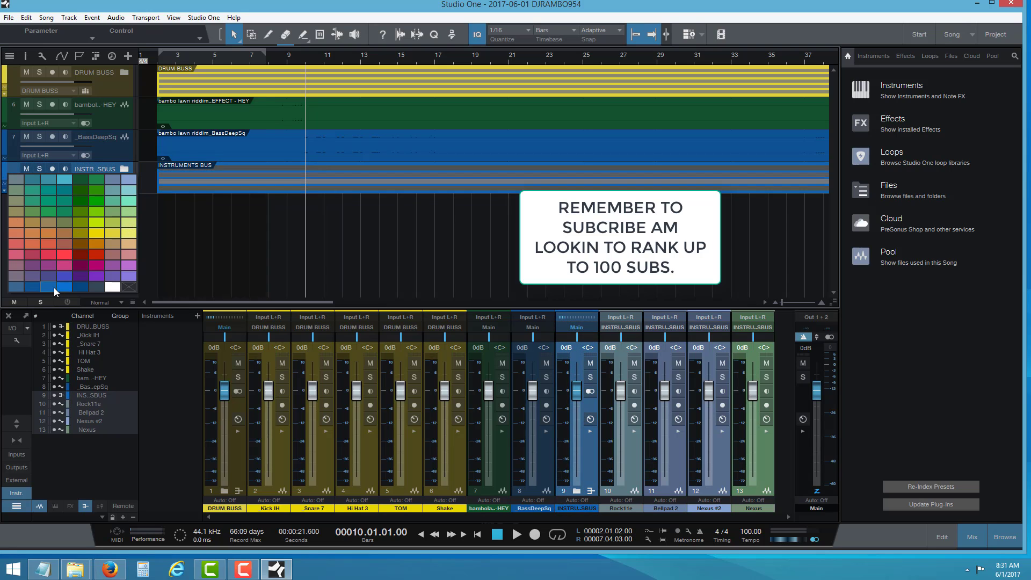
pyautogui.click(47, 256)
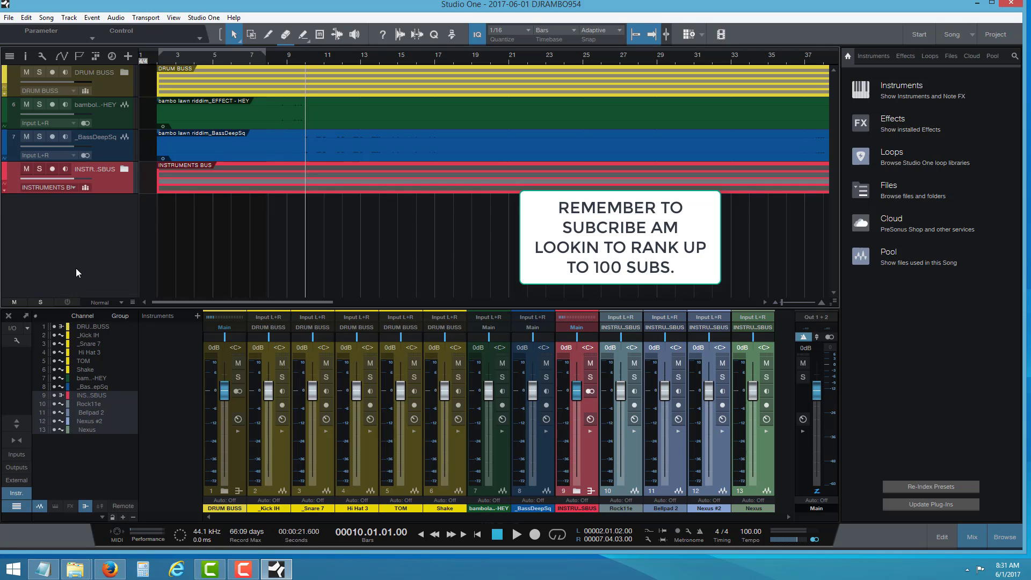
# - Reselect the INSTRUMENTS BUS, Rock11e, Bellpad 2, Nexus #2 and Nexus channels and colour them all bright red
pyautogui.click(636, 460)
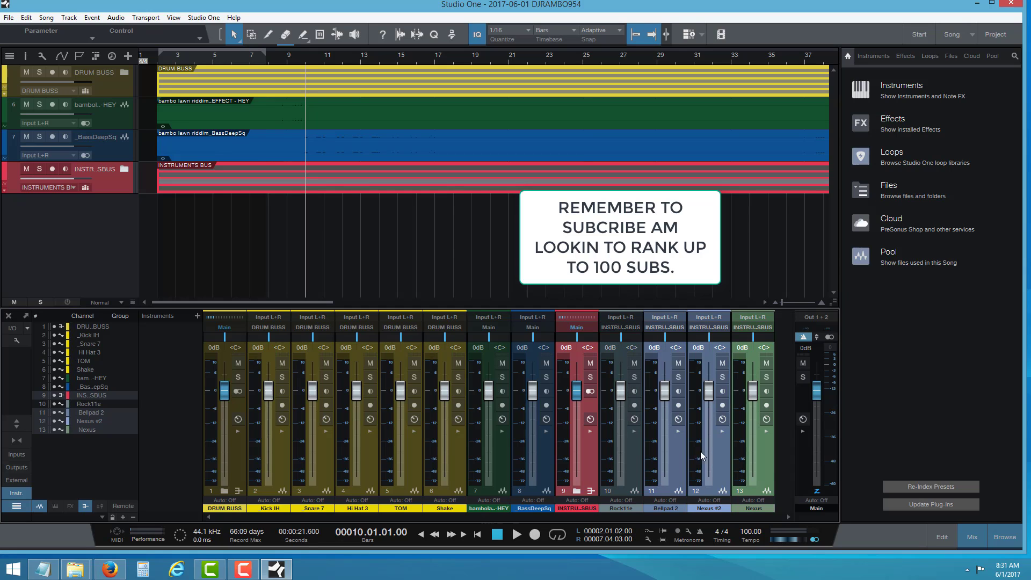
pyautogui.click(759, 462)
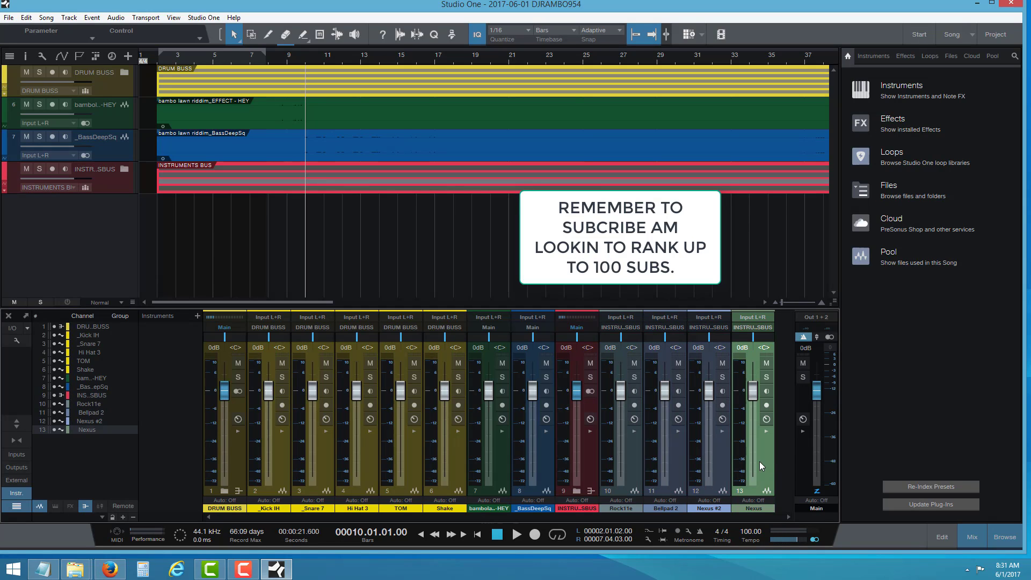
pyautogui.moveTo(760, 461); pyautogui.dragTo(595, 466)
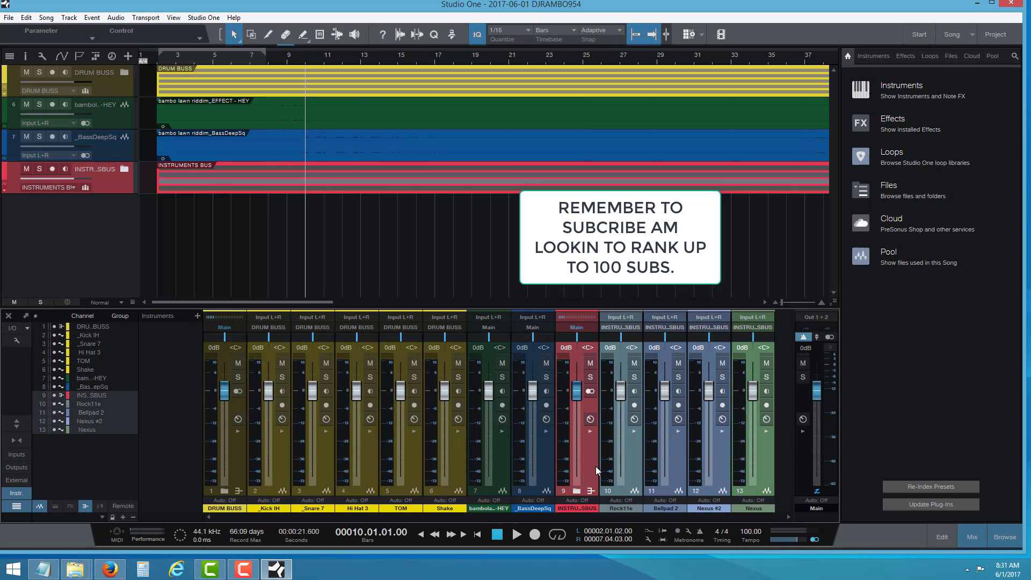
pyautogui.click(588, 510)
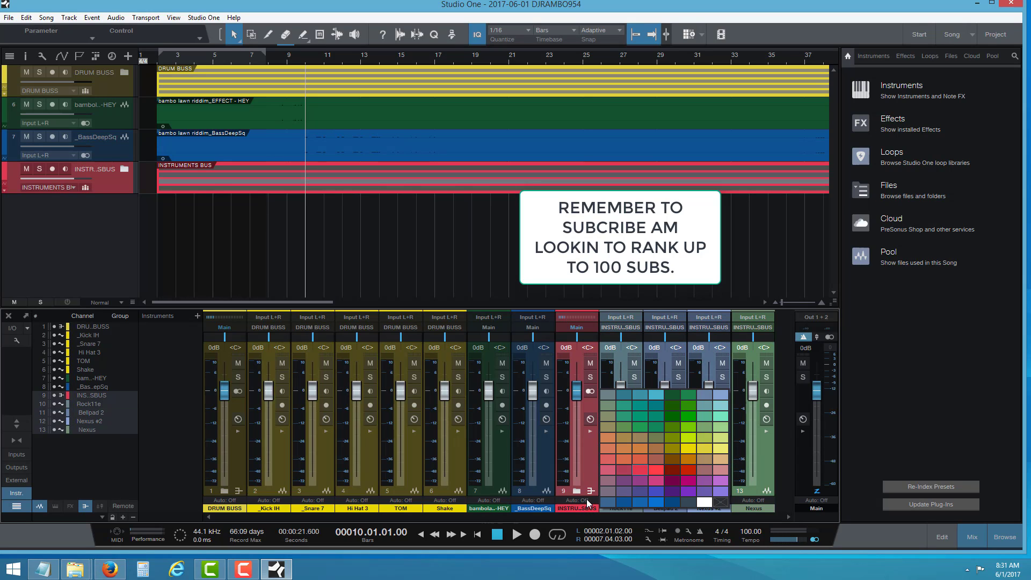
pyautogui.click(656, 471)
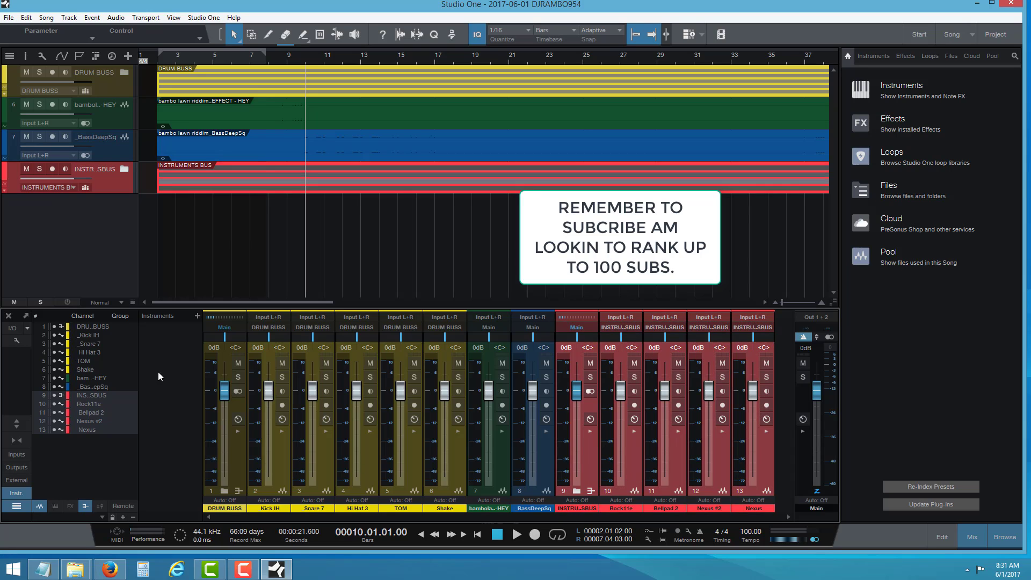